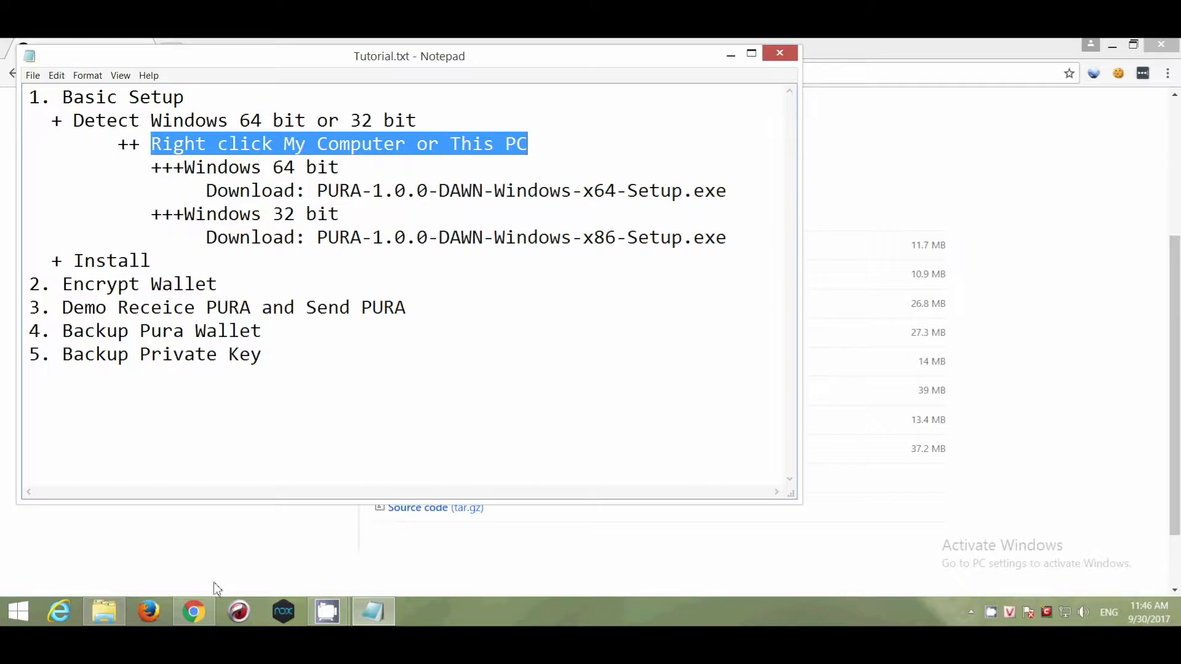
- Check the computer's system type in This PC's system properties
{"action": "left_click", "coordinate": [111, 610]}
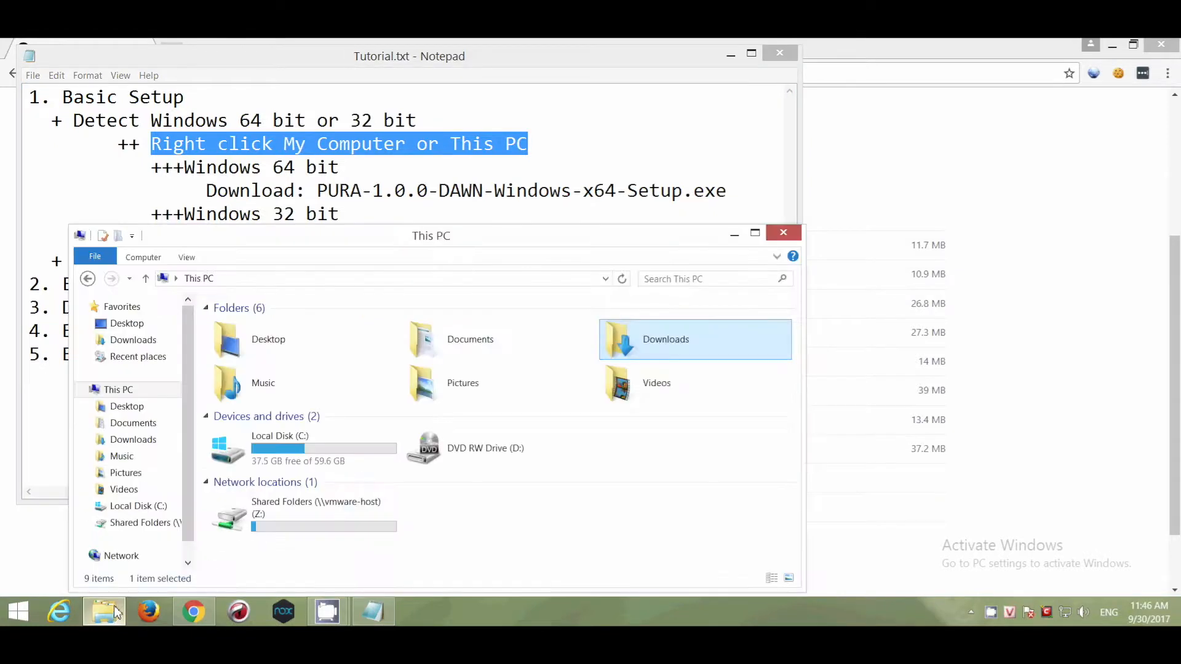
{"action": "left_click", "coordinate": [127, 392]}
{"action": "right_click", "coordinate": [127, 392]}
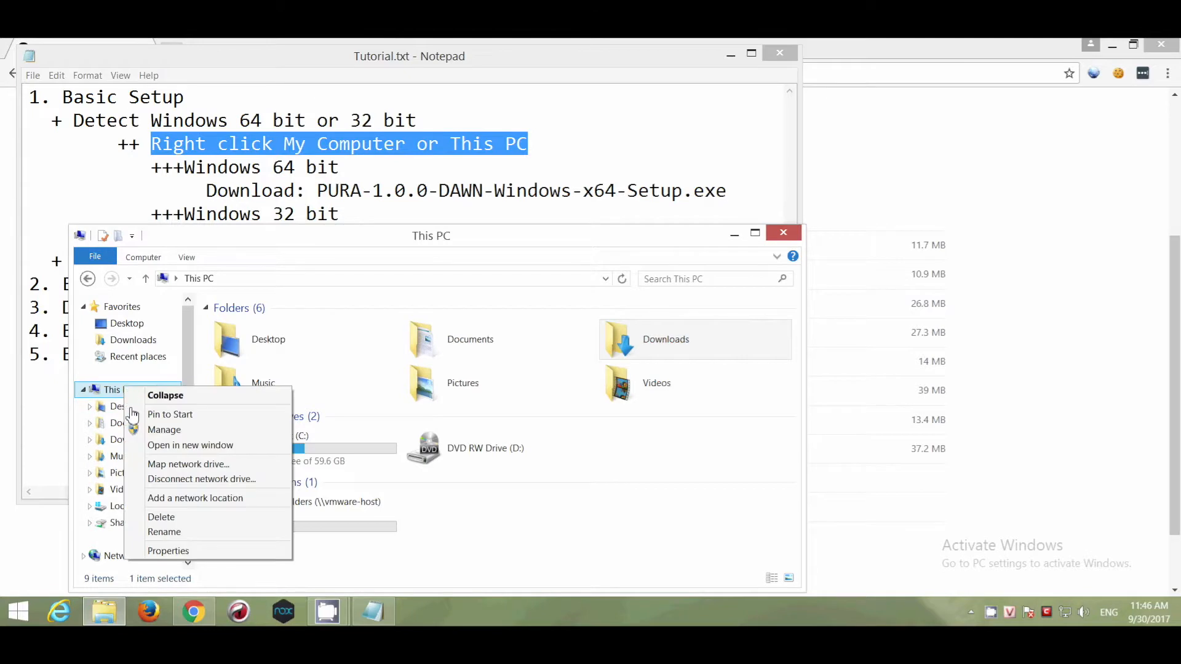
{"action": "left_click", "coordinate": [221, 557]}
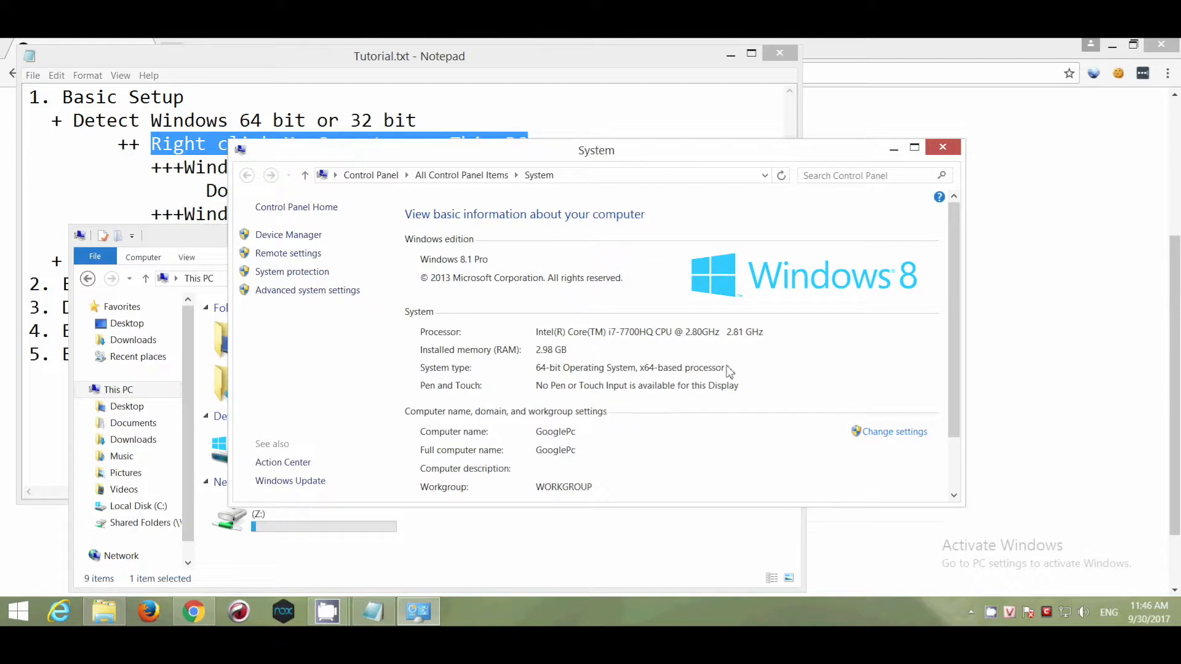
{"action": "left_click", "coordinate": [938, 149]}
- Select the x64 setup file name in the tutorial, then click PURA-1.0.0-DAWN-Windows-x64-Setup.exe on GitHub
{"action": "left_click", "coordinate": [735, 235]}
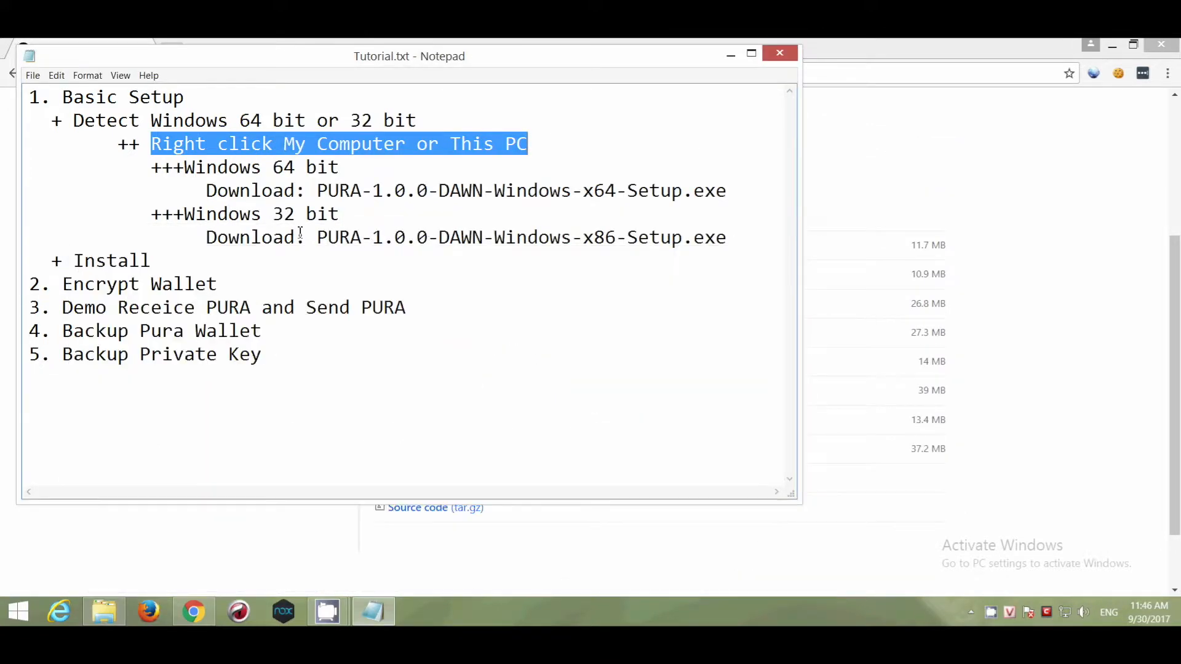
{"action": "left_click_drag", "start_coordinate": [316, 192], "coordinate": [747, 191]}
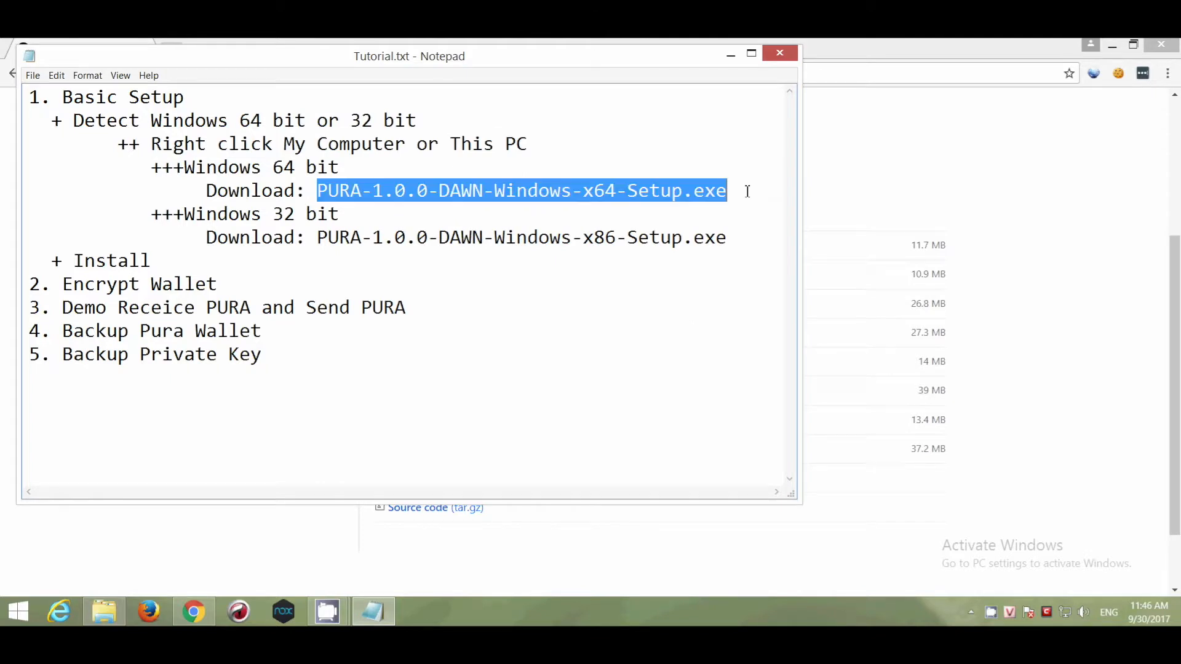
{"action": "left_click", "coordinate": [988, 305]}
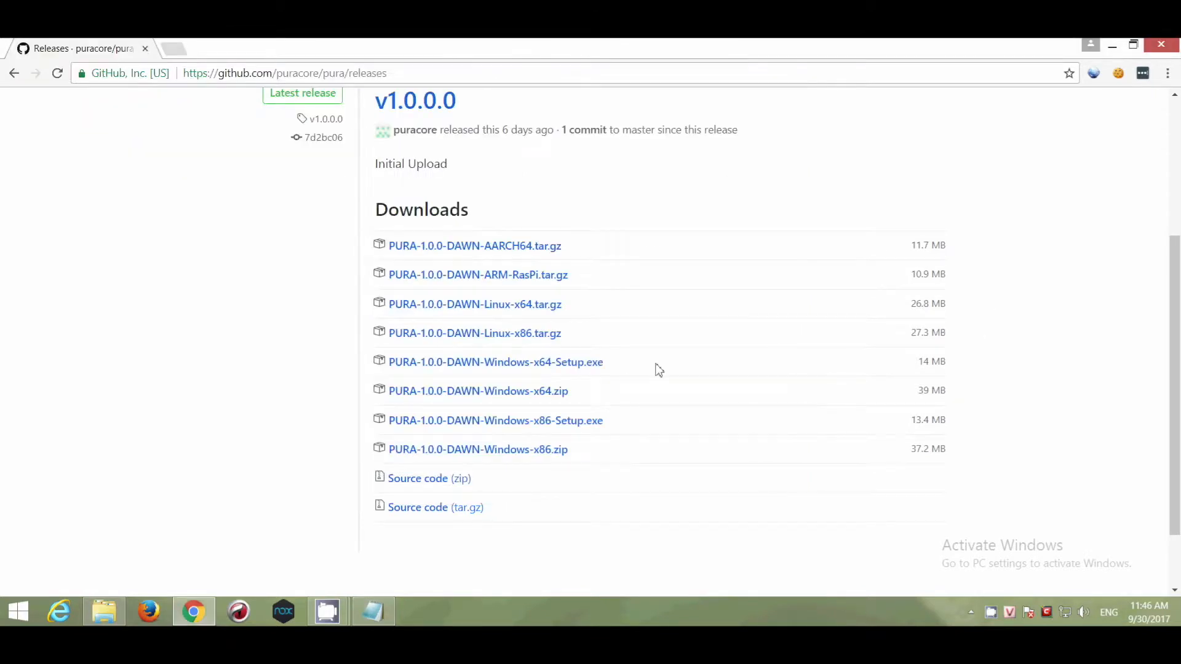
{"action": "left_click", "coordinate": [533, 372]}
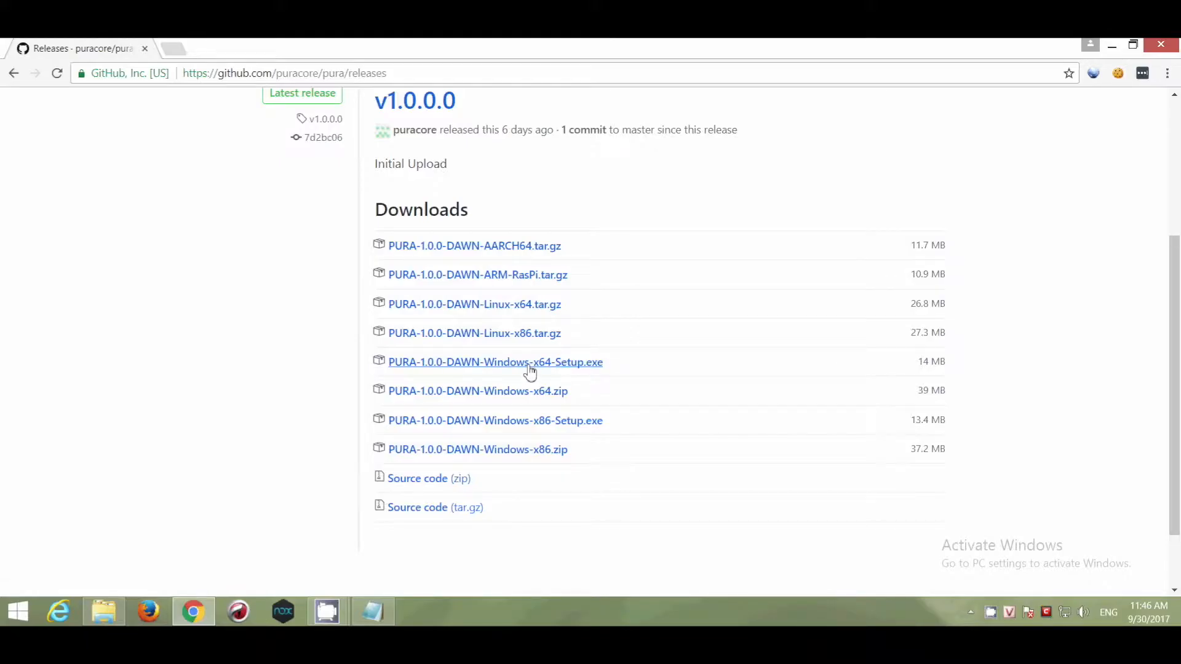
- Download the 14 MB x64 setup, review the tutorial's Install step, and run the downloaded installer
{"action": "left_click", "coordinate": [529, 371]}
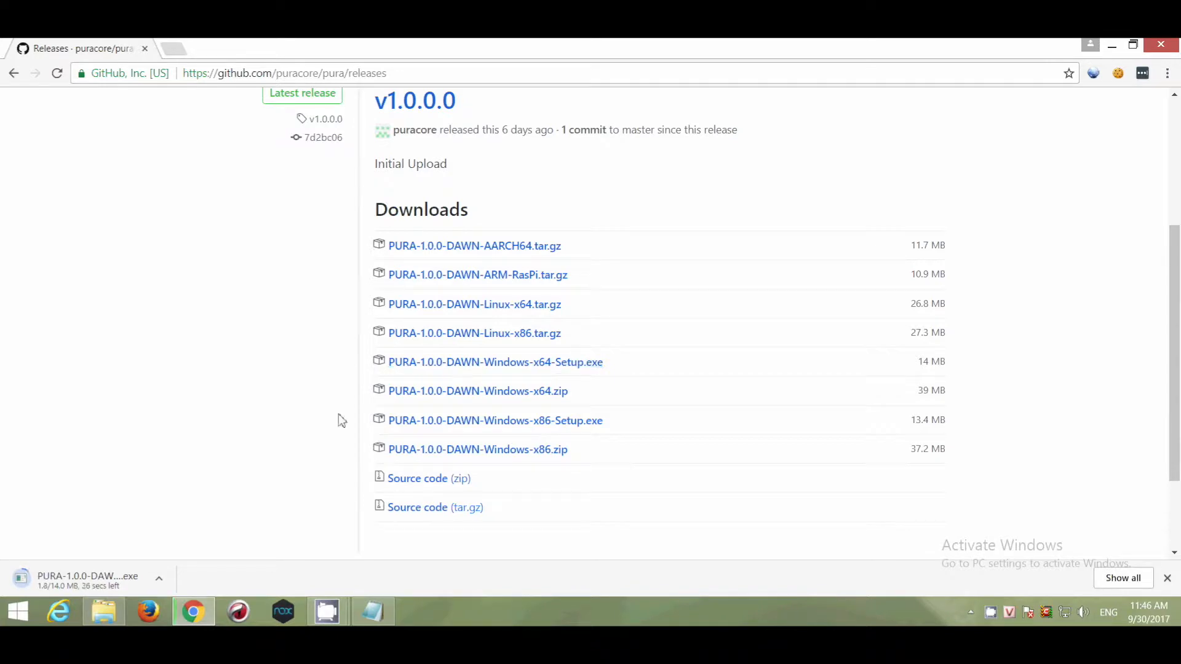
{"action": "left_click", "coordinate": [364, 610]}
{"action": "left_click_drag", "start_coordinate": [161, 265], "coordinate": [29, 264]}
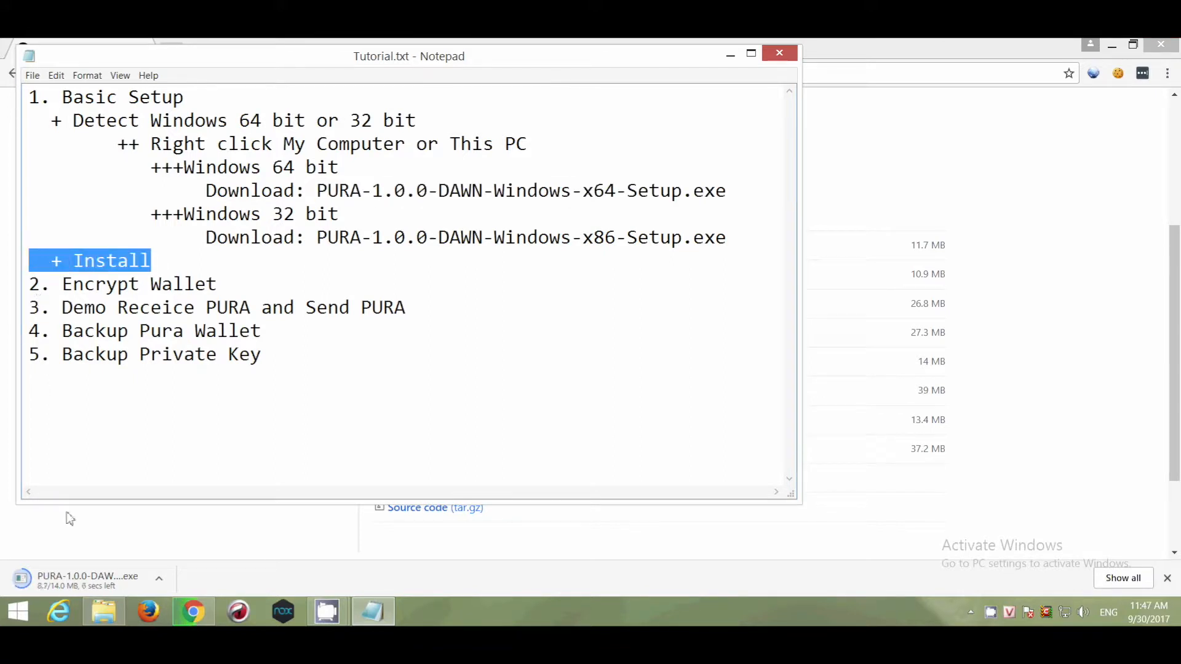
{"action": "left_click", "coordinate": [110, 549]}
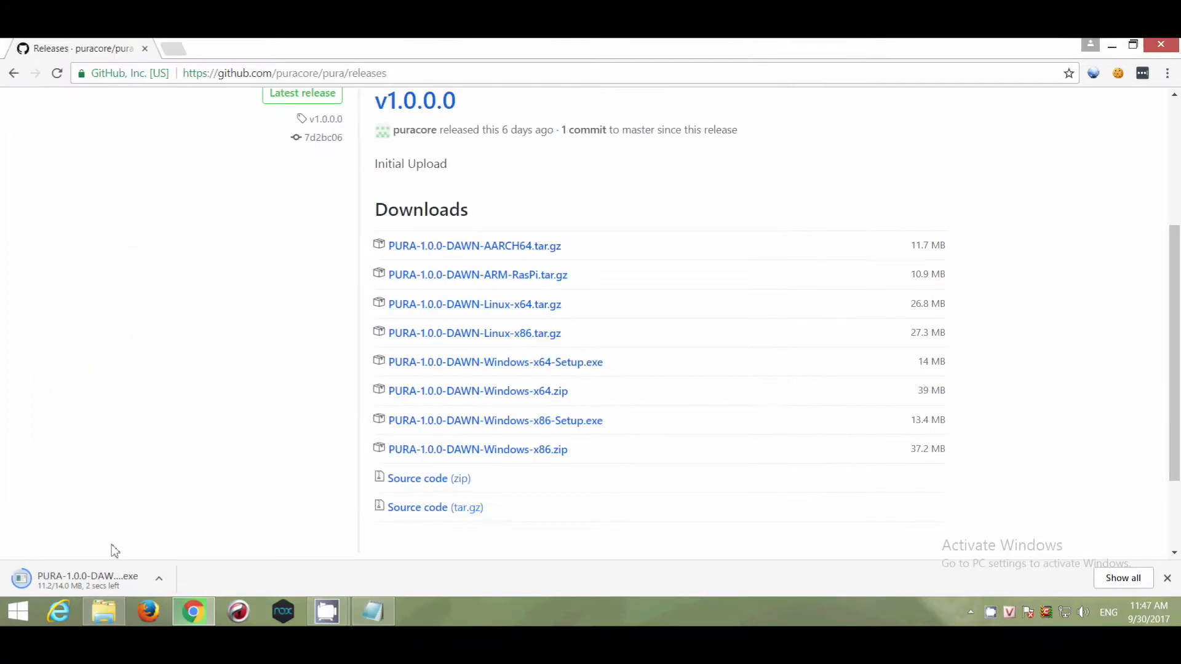
{"action": "left_click", "coordinate": [74, 581]}
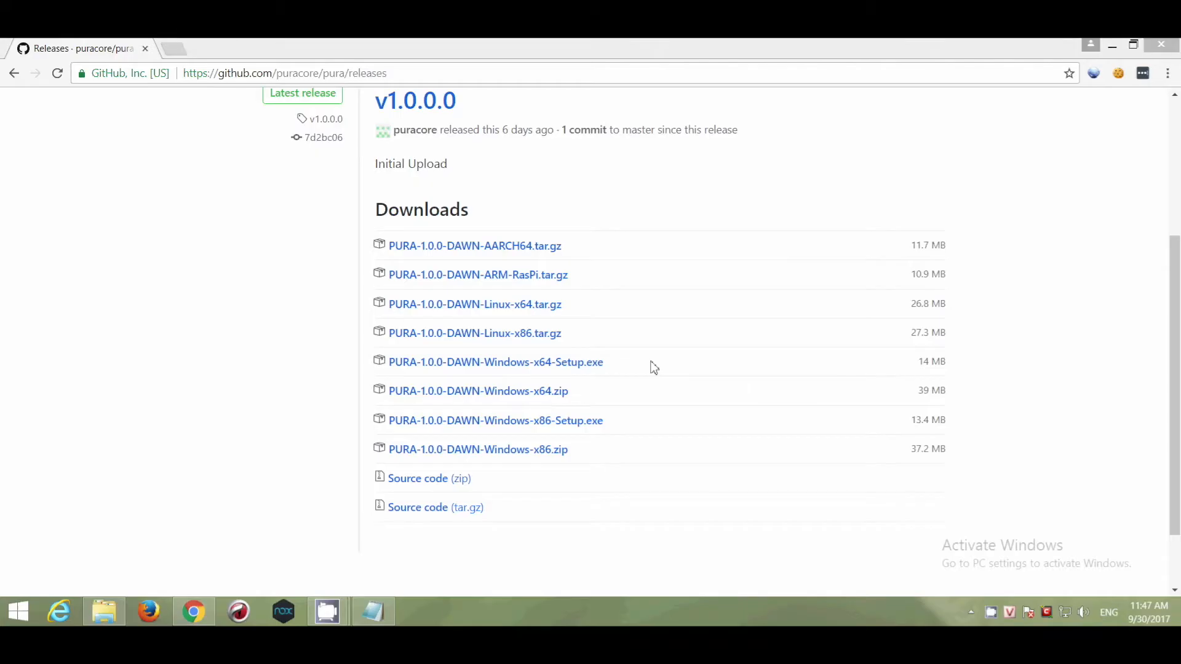
- Install Pura (64-bit) into the default C:\Program Files\Pura folder and finish the wizard
{"action": "left_click", "coordinate": [666, 445]}
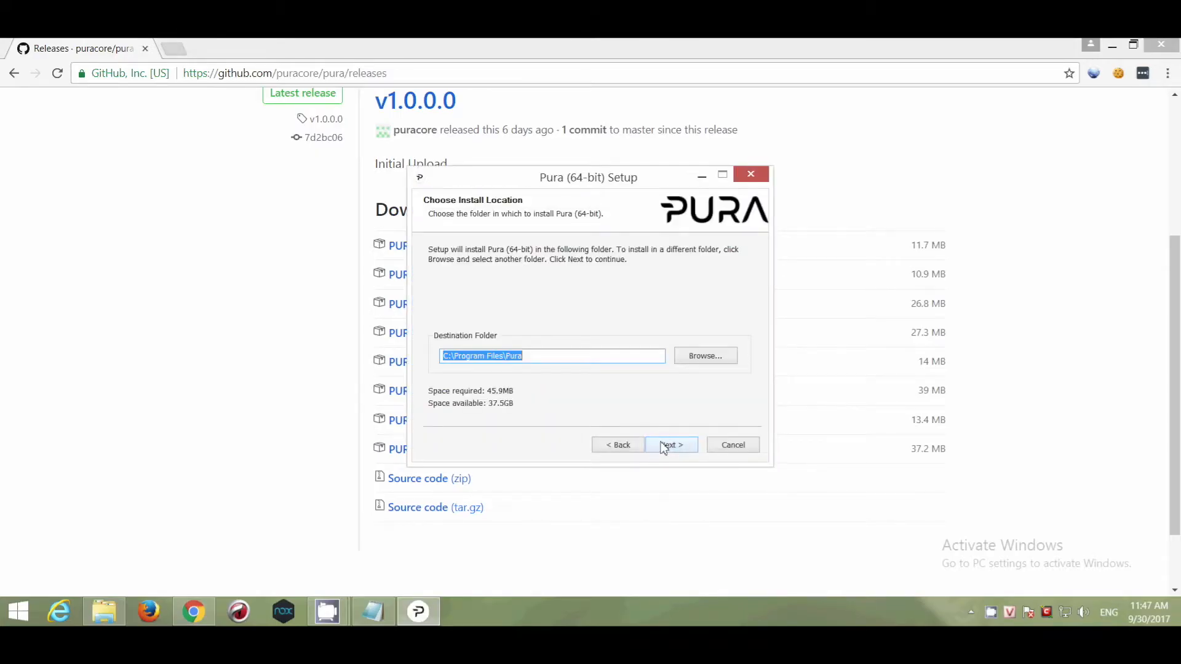
{"action": "left_click", "coordinate": [671, 447]}
{"action": "left_click", "coordinate": [671, 447]}
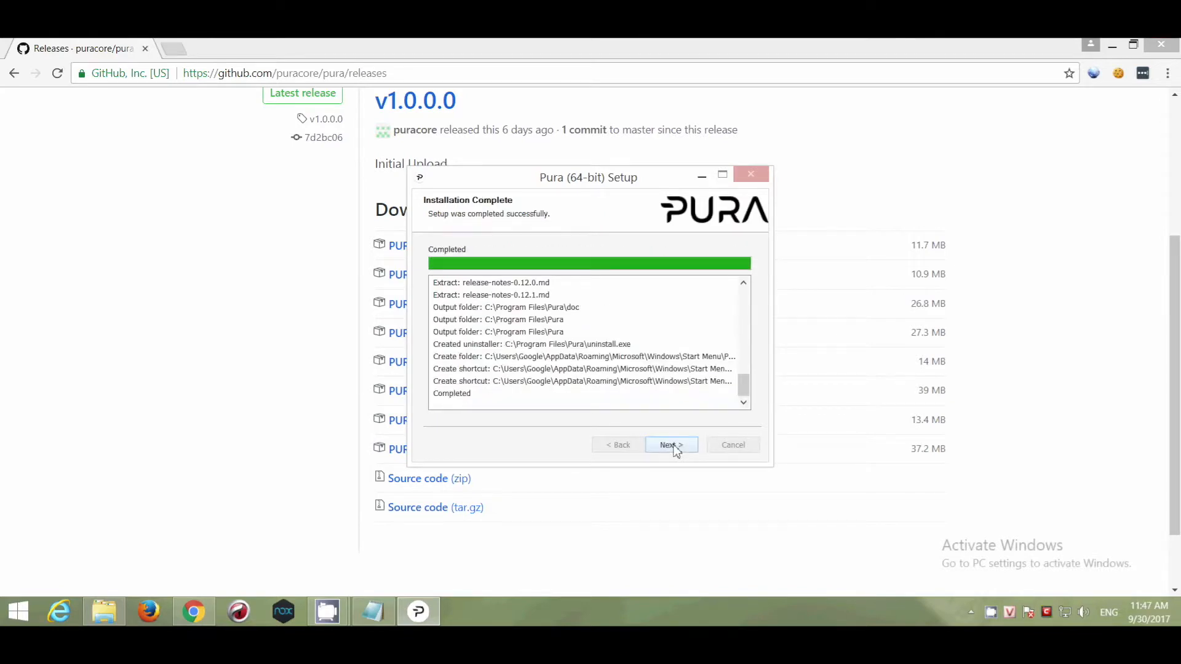
{"action": "left_click", "coordinate": [671, 446]}
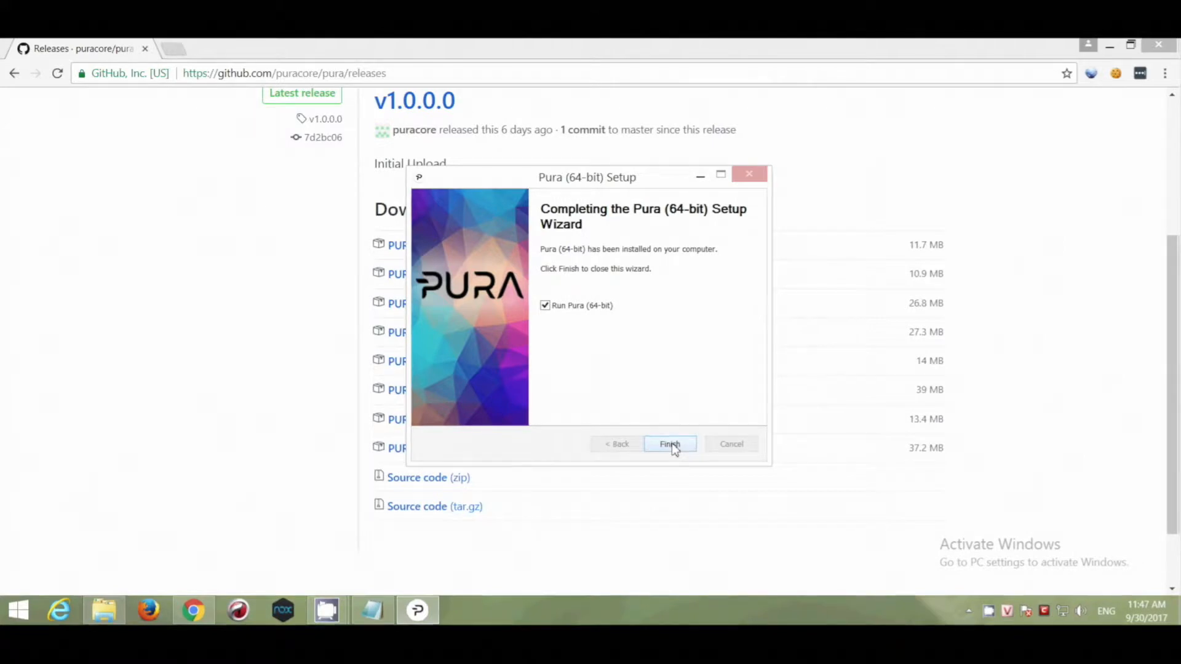
{"action": "left_click", "coordinate": [673, 446]}
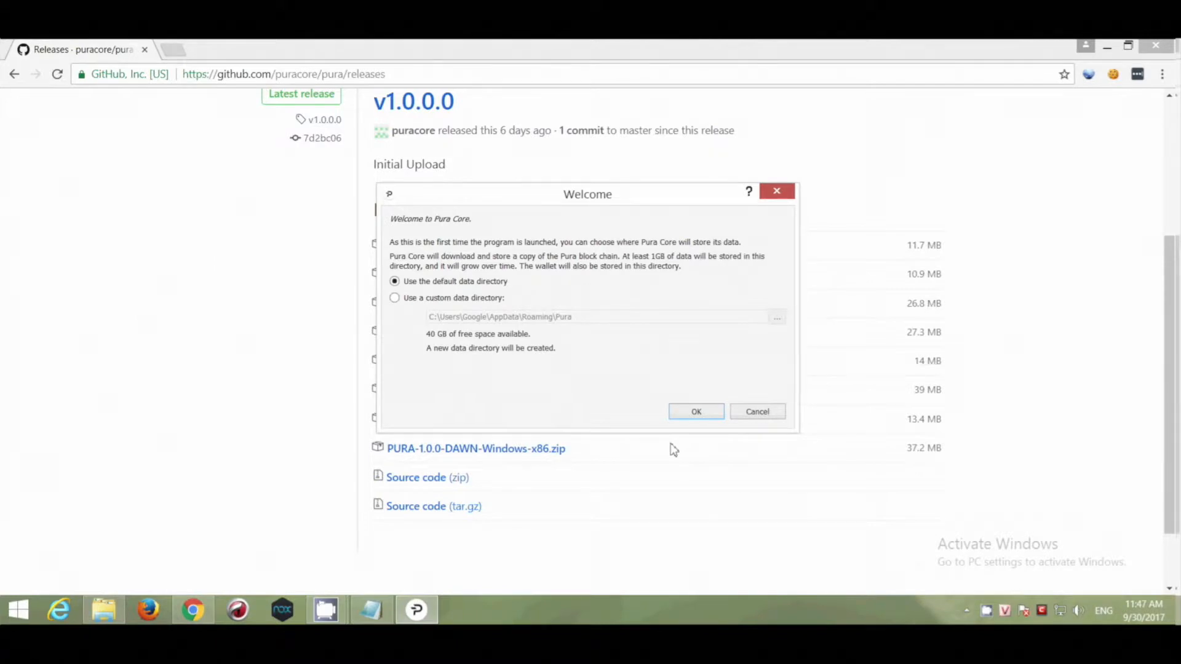
- Keep 'Use the default data directory' in the Welcome dialog and confirm
{"action": "left_click", "coordinate": [700, 412]}
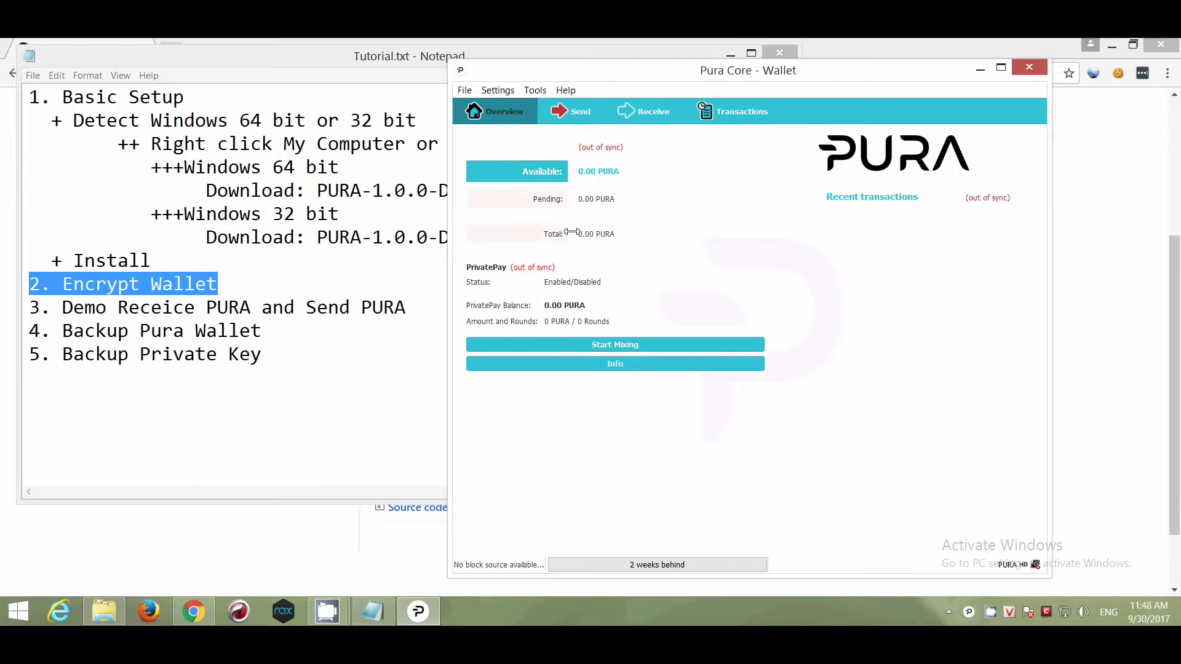
- Encrypt the wallet via Settings > Encrypt Wallet with a new passphrase, accepting the warning
{"action": "left_click", "coordinate": [466, 91]}
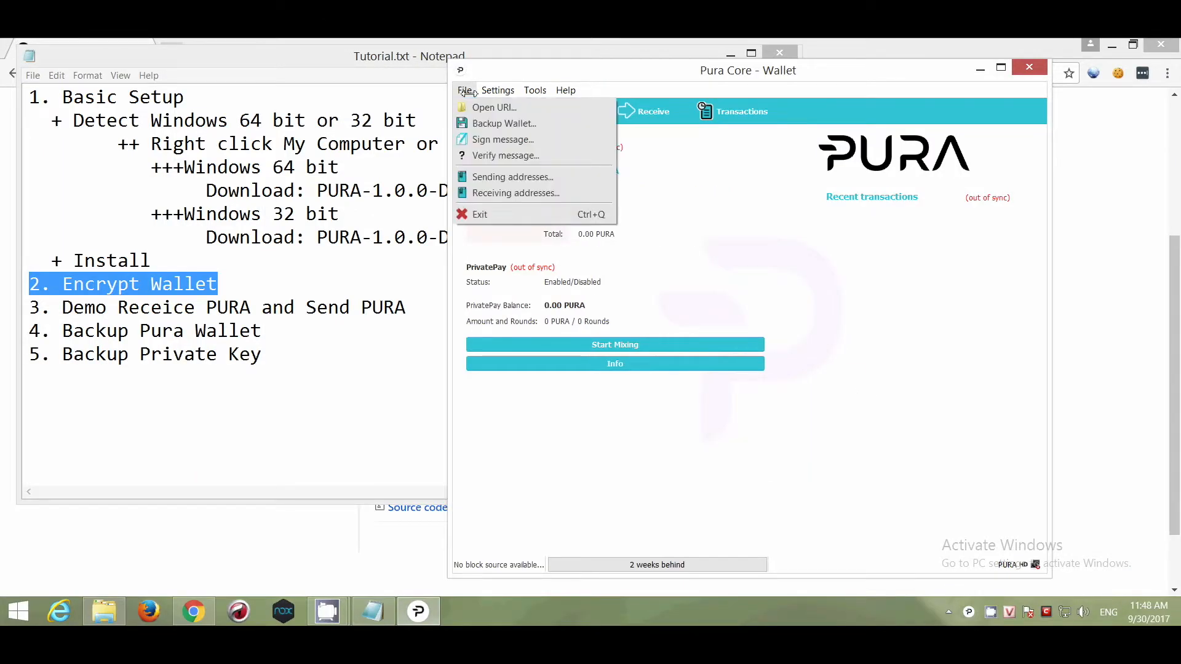
{"action": "mouse_move", "coordinate": [497, 91]}
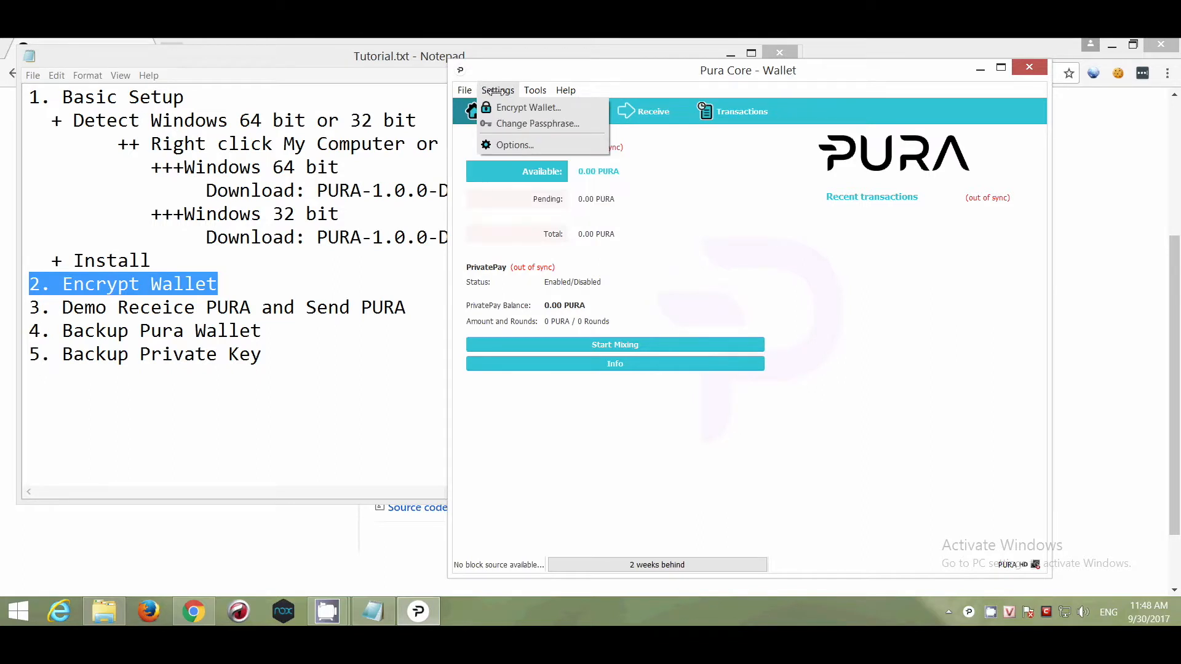
{"action": "left_click", "coordinate": [567, 110]}
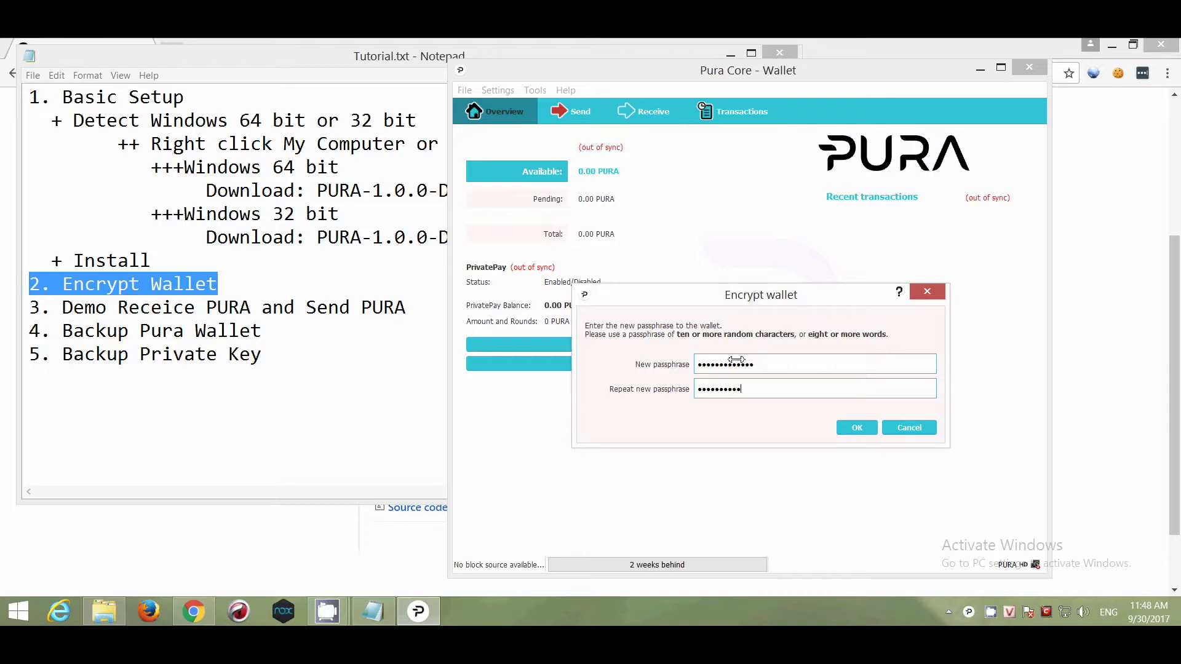
{"action": "left_click", "coordinate": [856, 428]}
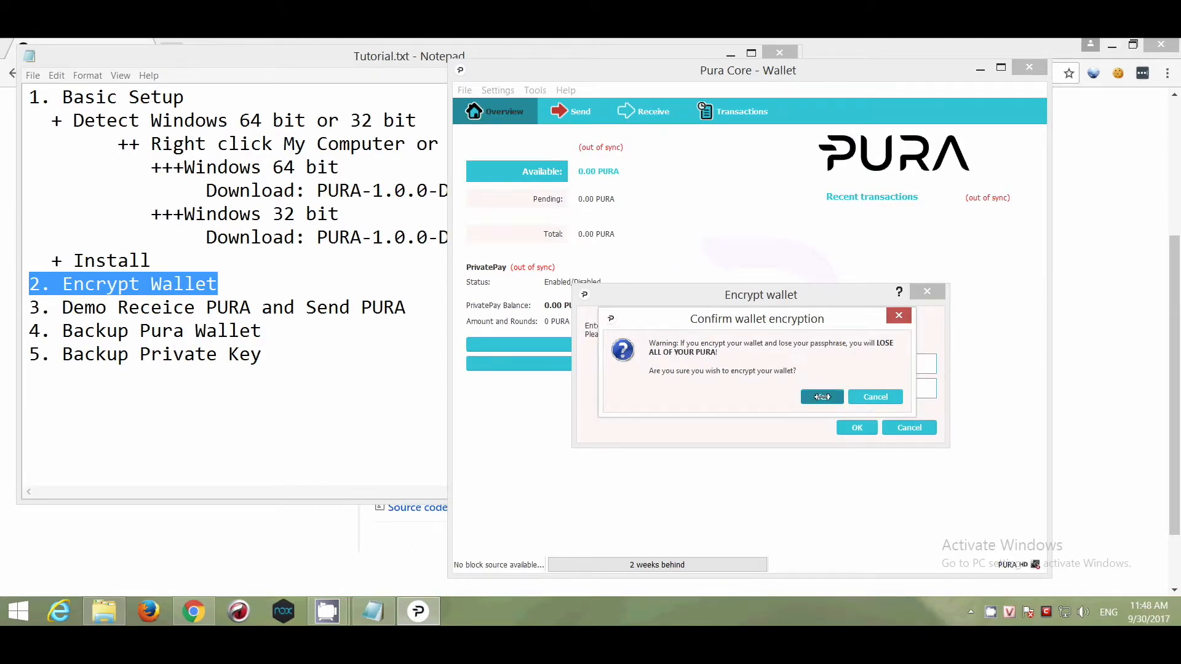
{"action": "left_click", "coordinate": [822, 397]}
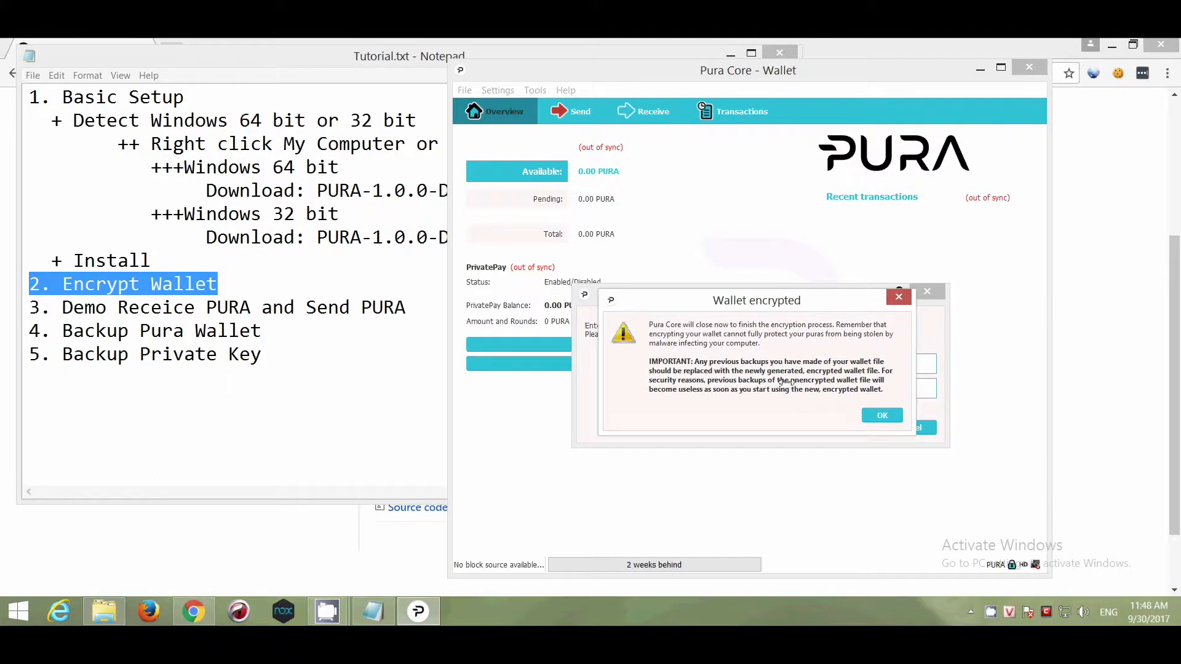
{"action": "left_click", "coordinate": [879, 415]}
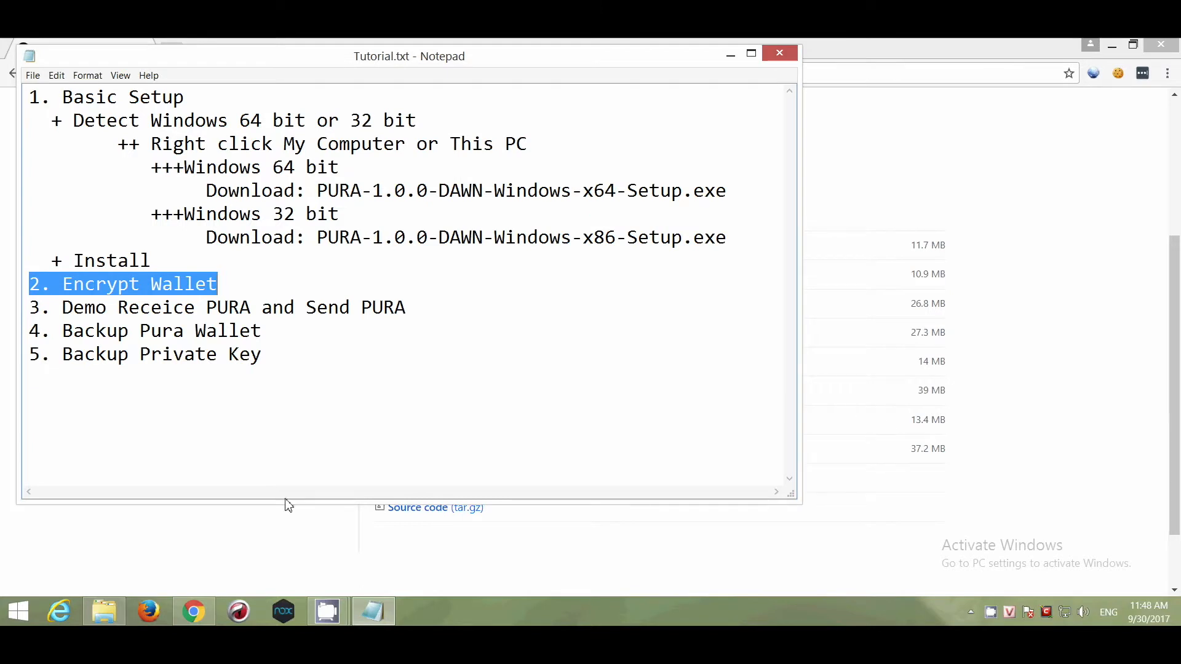
- Relaunch Pura (64-bit) by searching 'pura' from Start, then go to the Receive page
{"action": "left_click", "coordinate": [23, 612]}
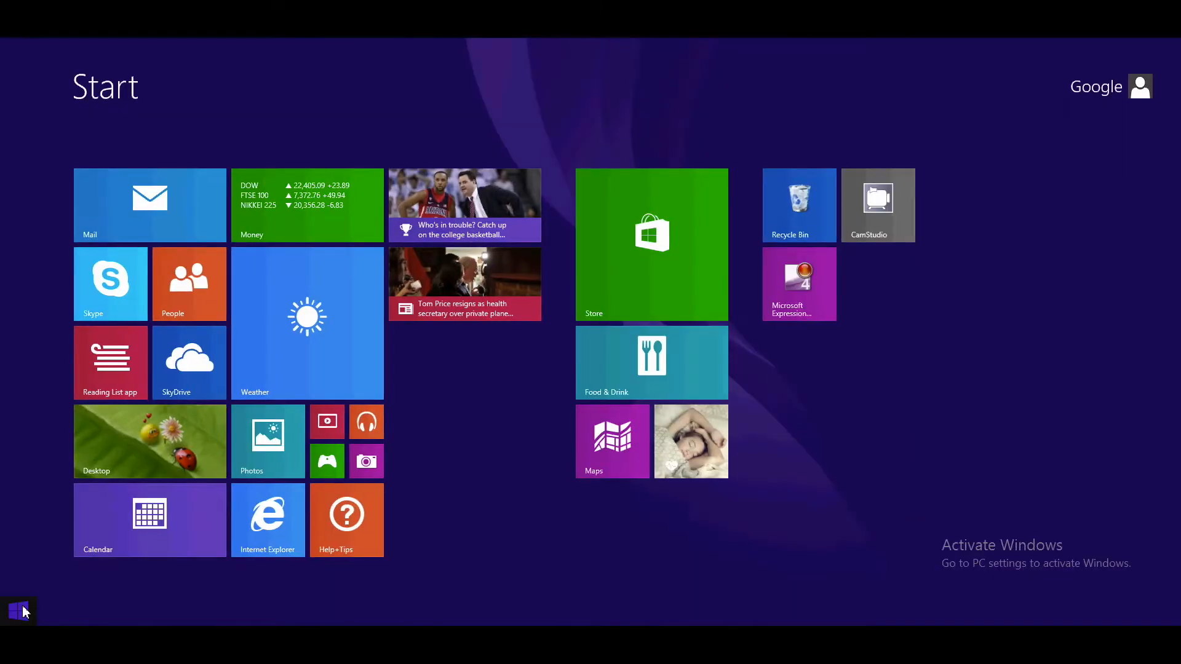
{"action": "type", "text": "pura"}
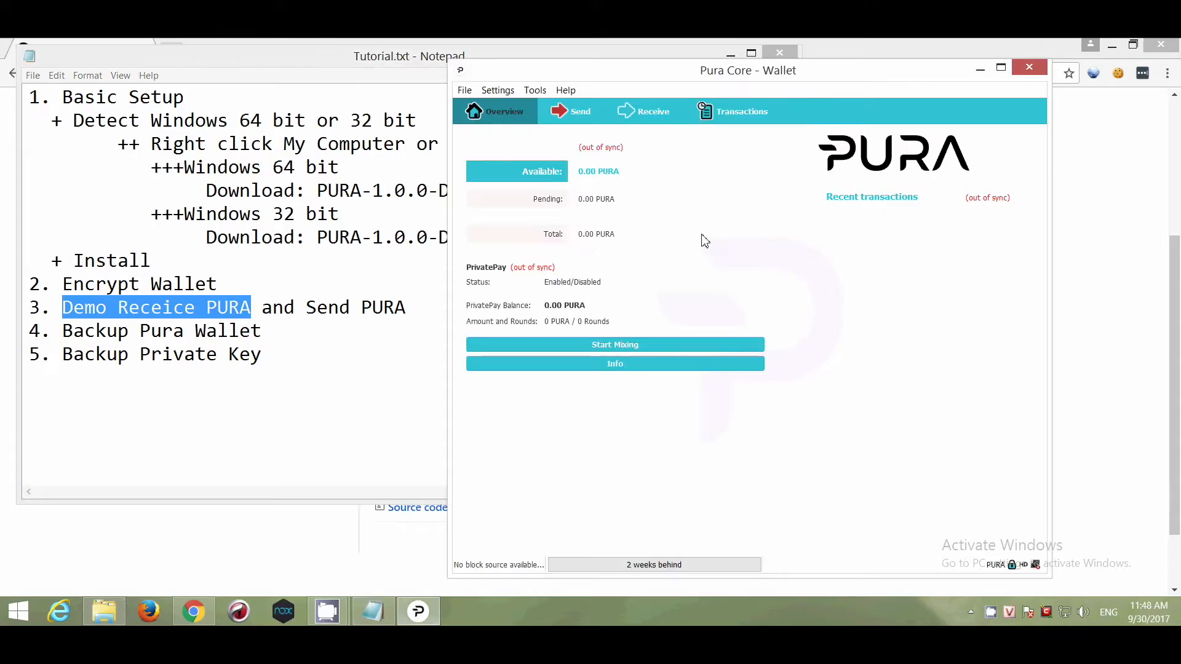
{"action": "left_click", "coordinate": [636, 115]}
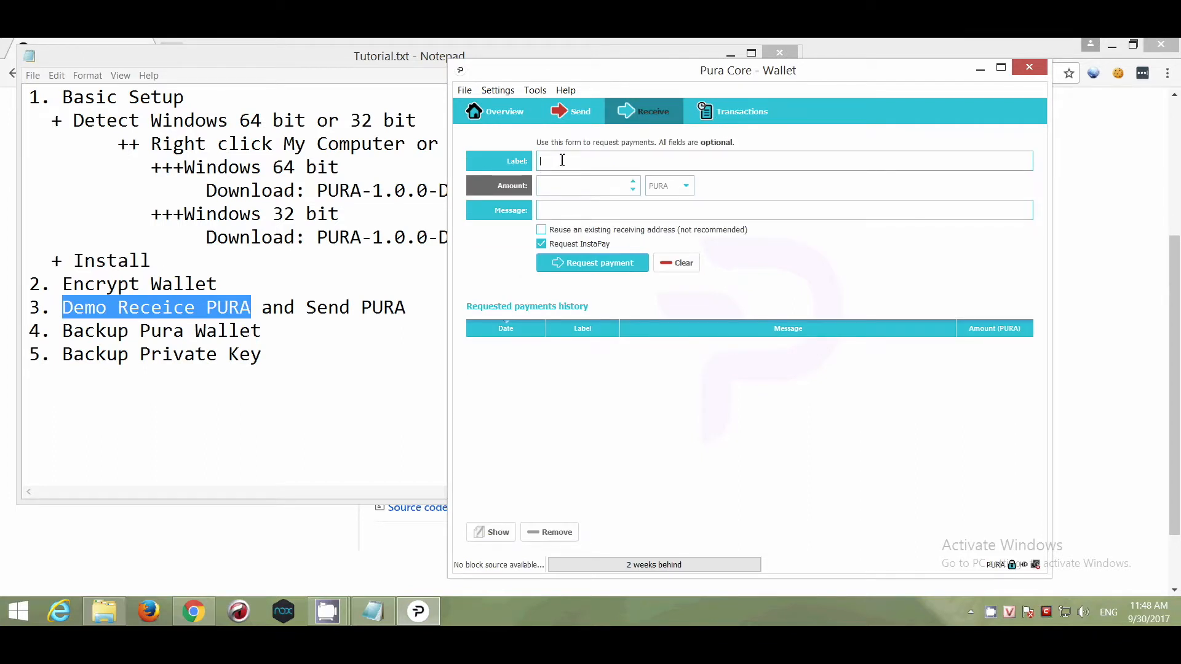
- Request a payment labelled with a contact's name and select its receiving address
{"action": "type", "text": "John"}
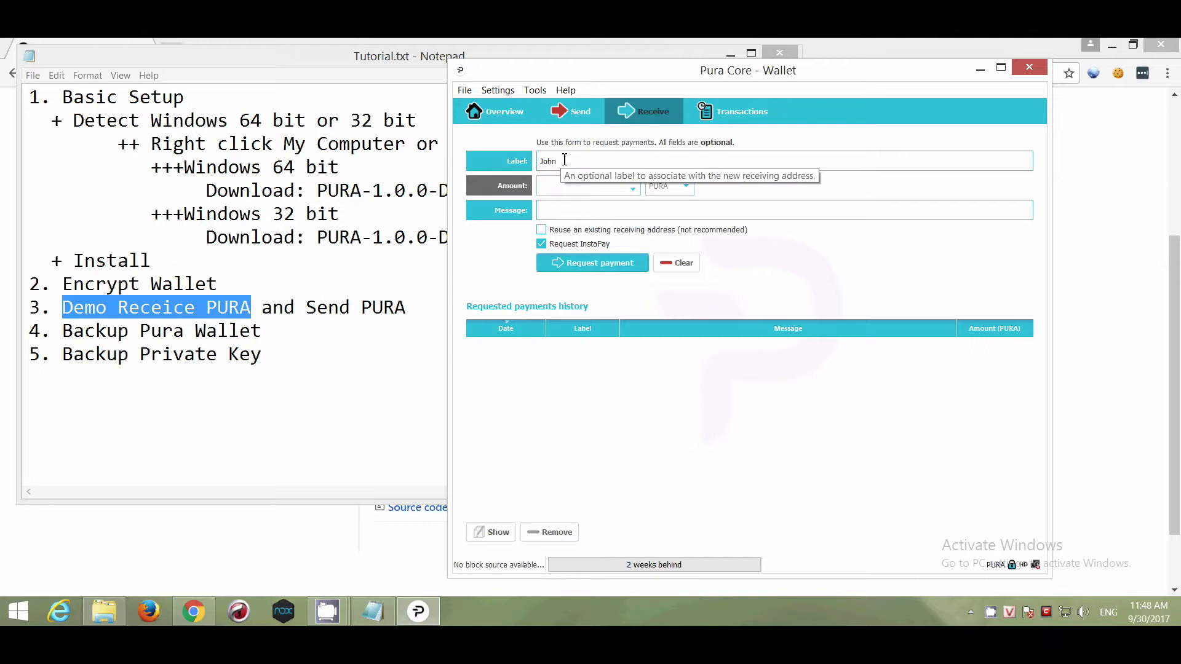
{"action": "left_click", "coordinate": [606, 265]}
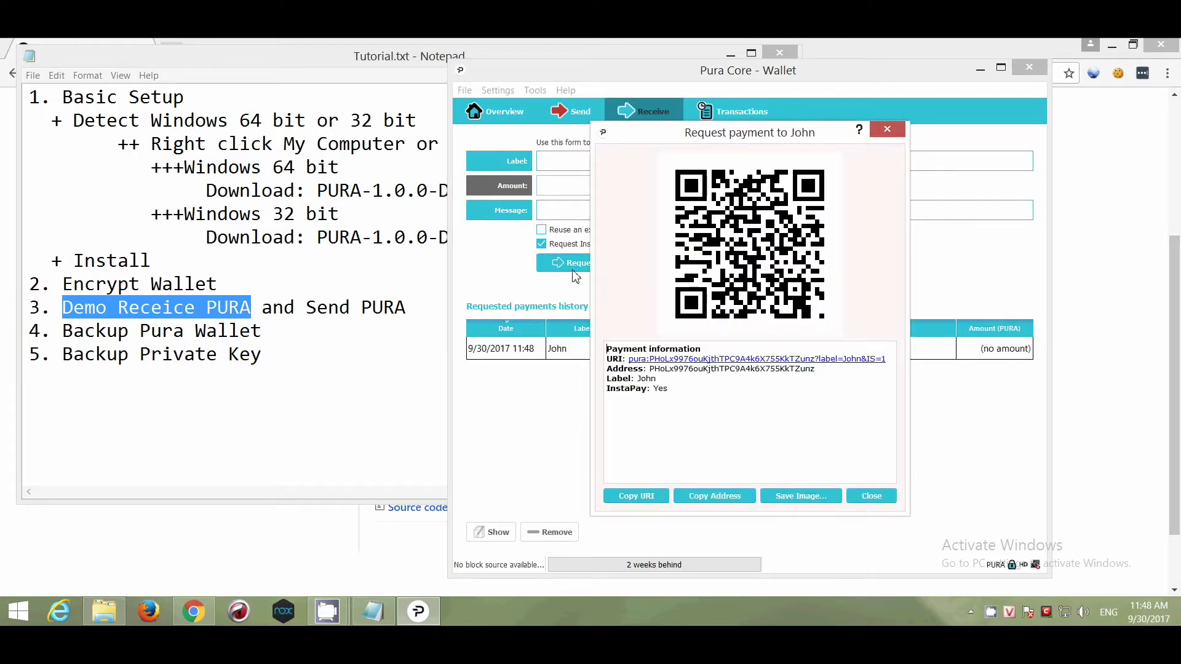
{"action": "left_click_drag", "start_coordinate": [606, 369], "coordinate": [815, 369]}
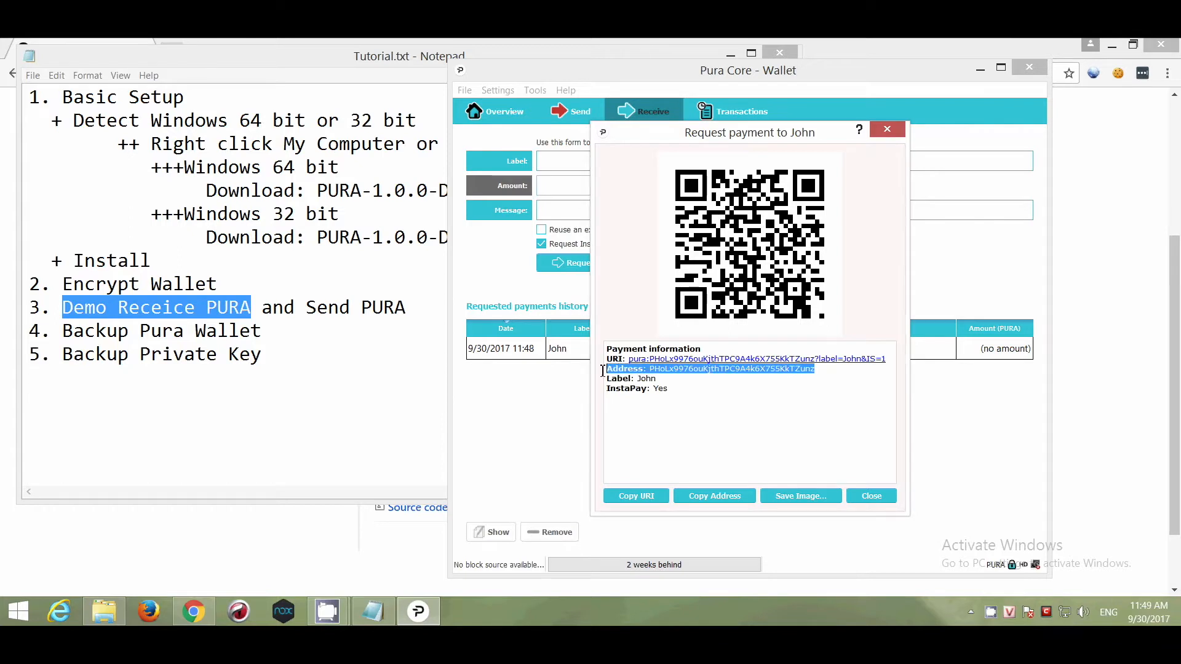
- Paste the copied address after the contact's label on a new line below item 3, then close the request
{"action": "left_click", "coordinate": [732, 500]}
{"action": "left_click", "coordinate": [433, 310]}
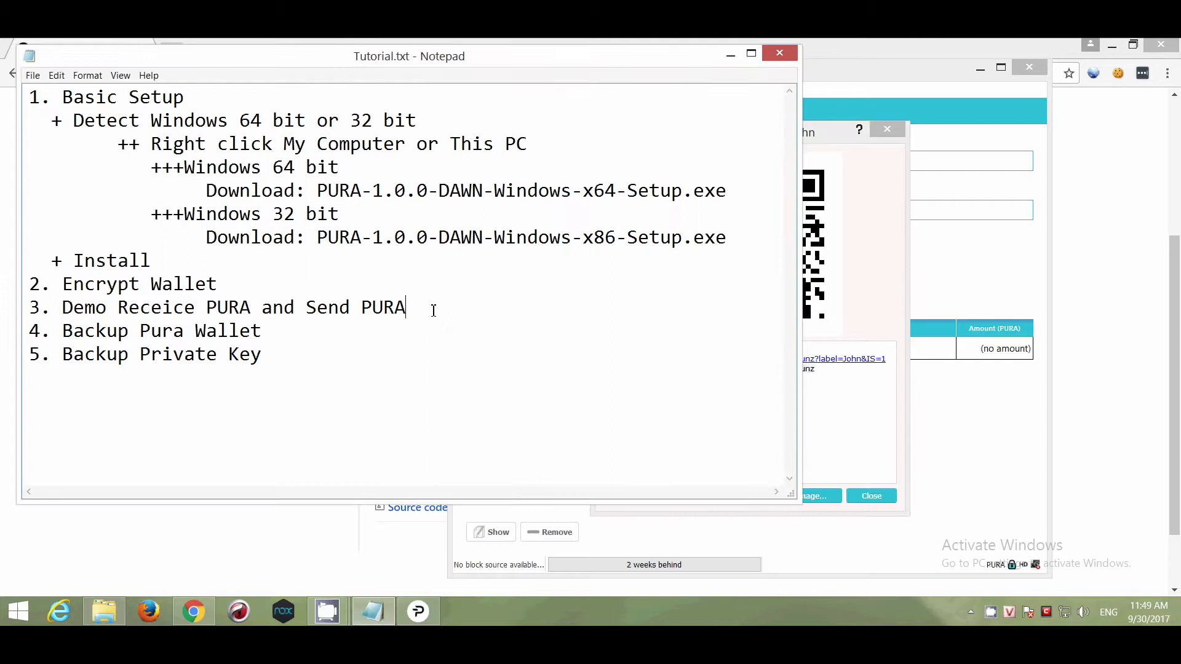
{"action": "key", "text": "Return"}
{"action": "type", "text": "John"}
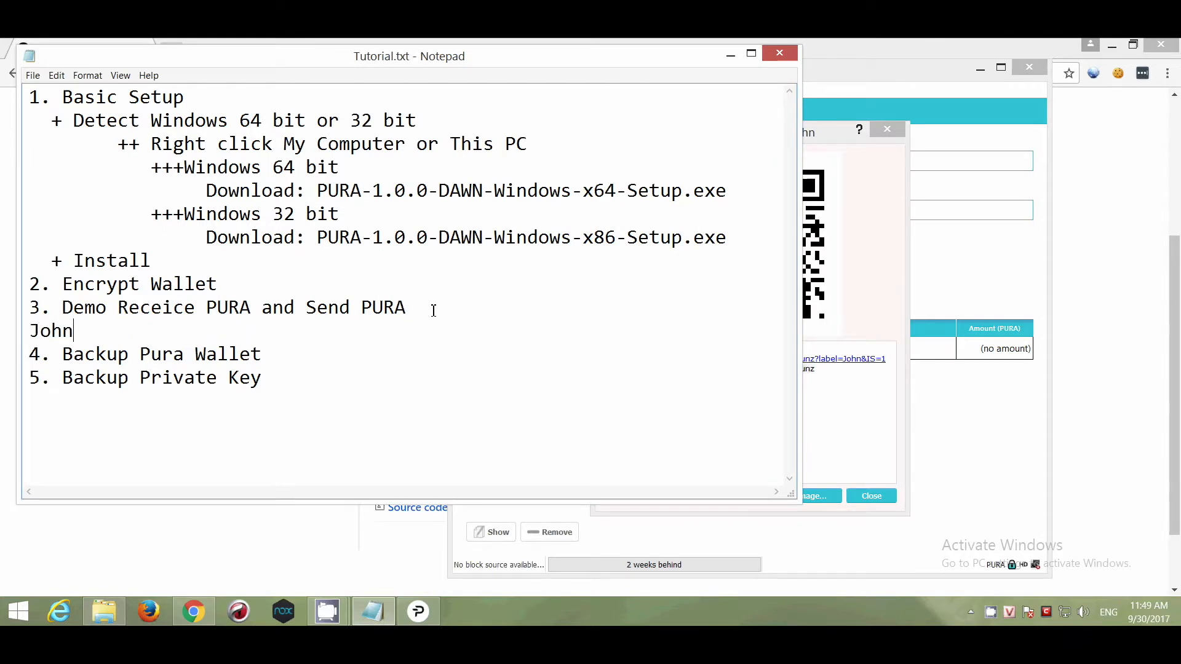
{"action": "type", "text": ":"}
{"action": "type", "text": "PHoLx9976ouKjthTPC9A4k6X755KkTZunz"}
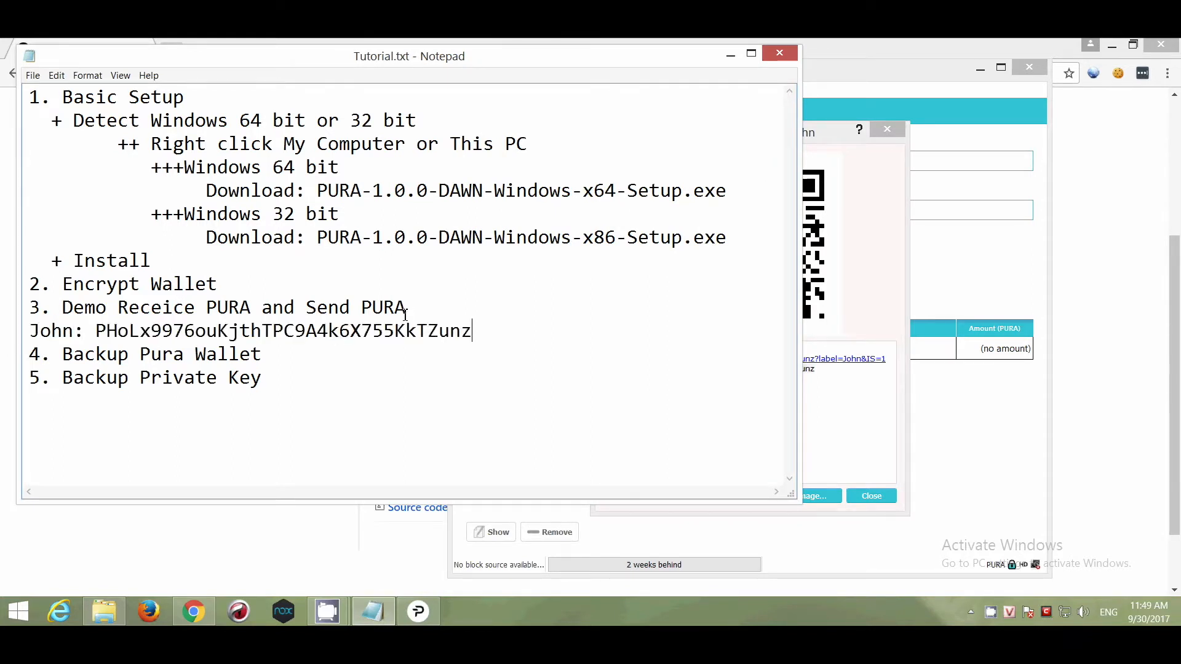
{"action": "left_click", "coordinate": [863, 423]}
{"action": "left_click", "coordinate": [885, 496]}
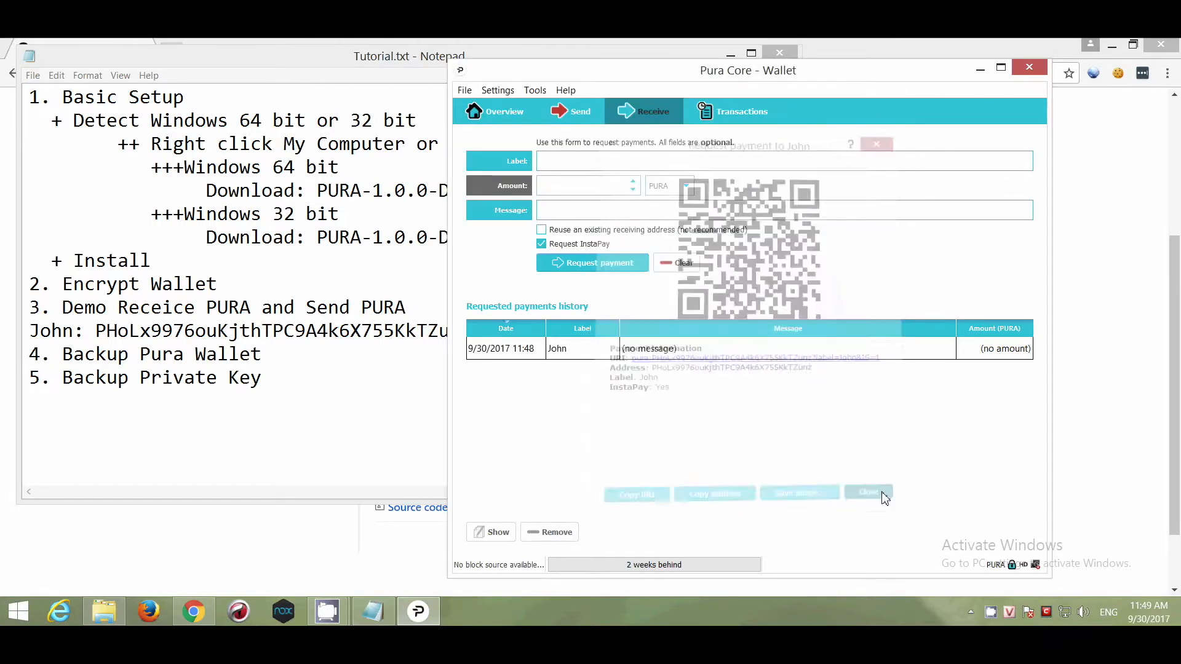
- Create a labelled 1 PURA payment request for a second contact and copy its address
{"action": "left_click", "coordinate": [571, 164]}
{"action": "type", "text": "David"}
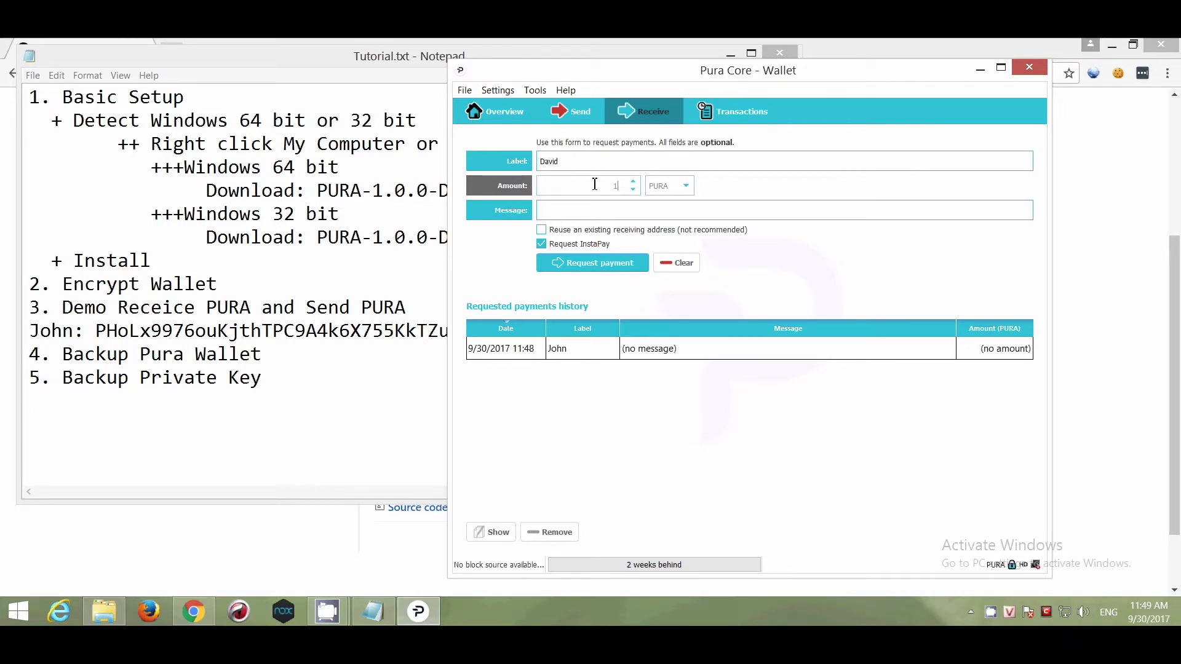
{"action": "left_click", "coordinate": [569, 263]}
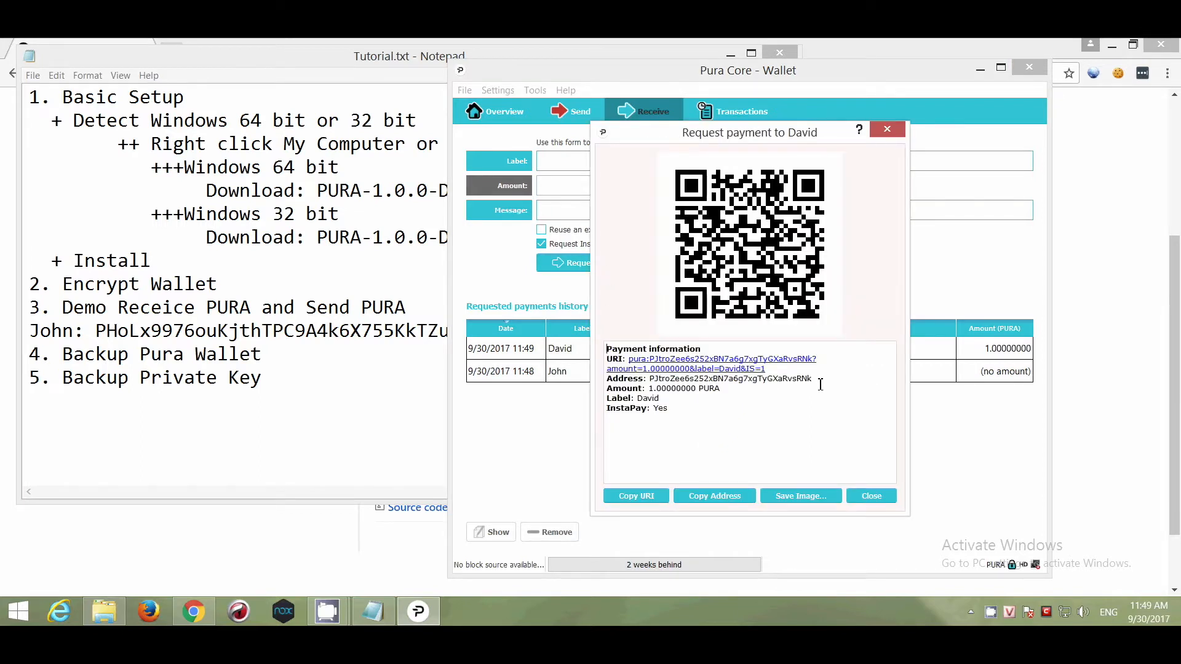
{"action": "left_click_drag", "start_coordinate": [821, 384], "coordinate": [599, 377]}
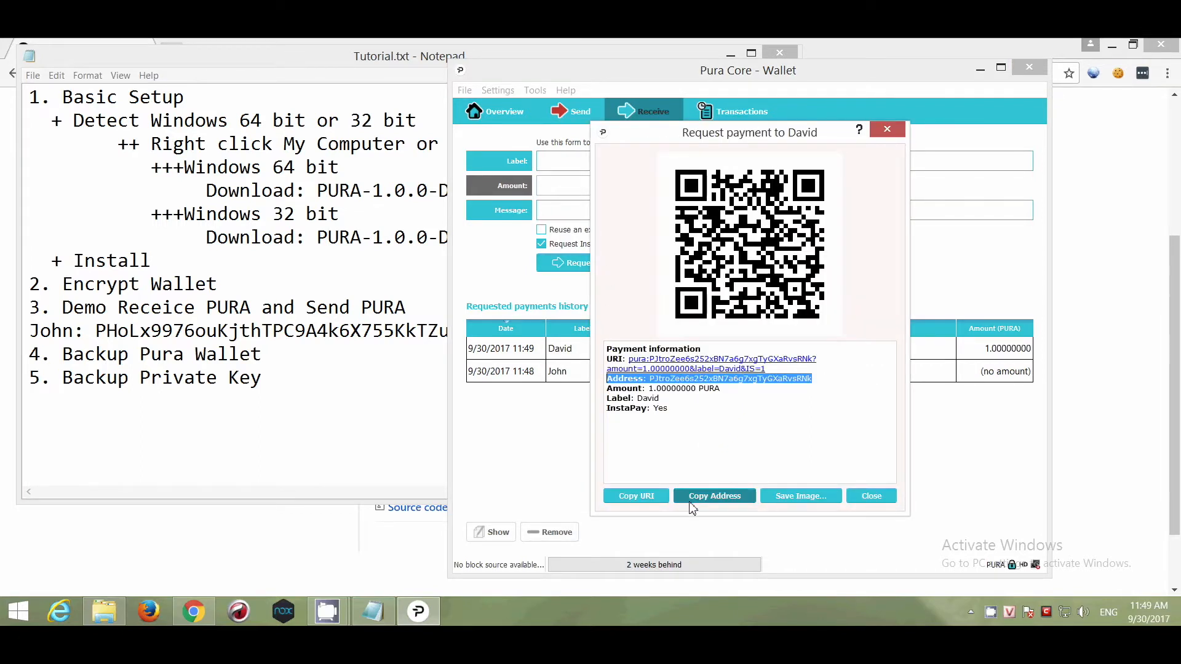
{"action": "left_click", "coordinate": [690, 499]}
- Add the second contact's label and pasted address on a new tutorial line, then close the request
{"action": "left_click", "coordinate": [341, 332]}
{"action": "left_click", "coordinate": [480, 331]}
{"action": "key", "text": "Return"}
{"action": "type", "text": "David"}
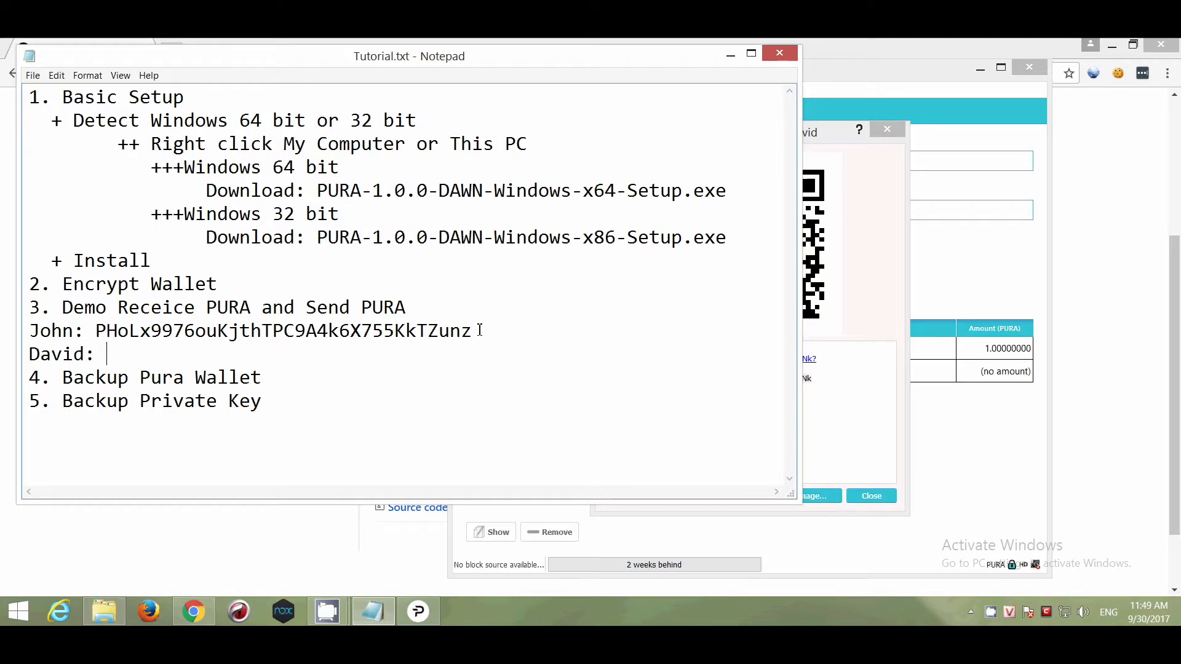
{"action": "type", "text": ":"}
{"action": "key", "text": "ctrl+v"}
{"action": "left_click", "coordinate": [855, 446]}
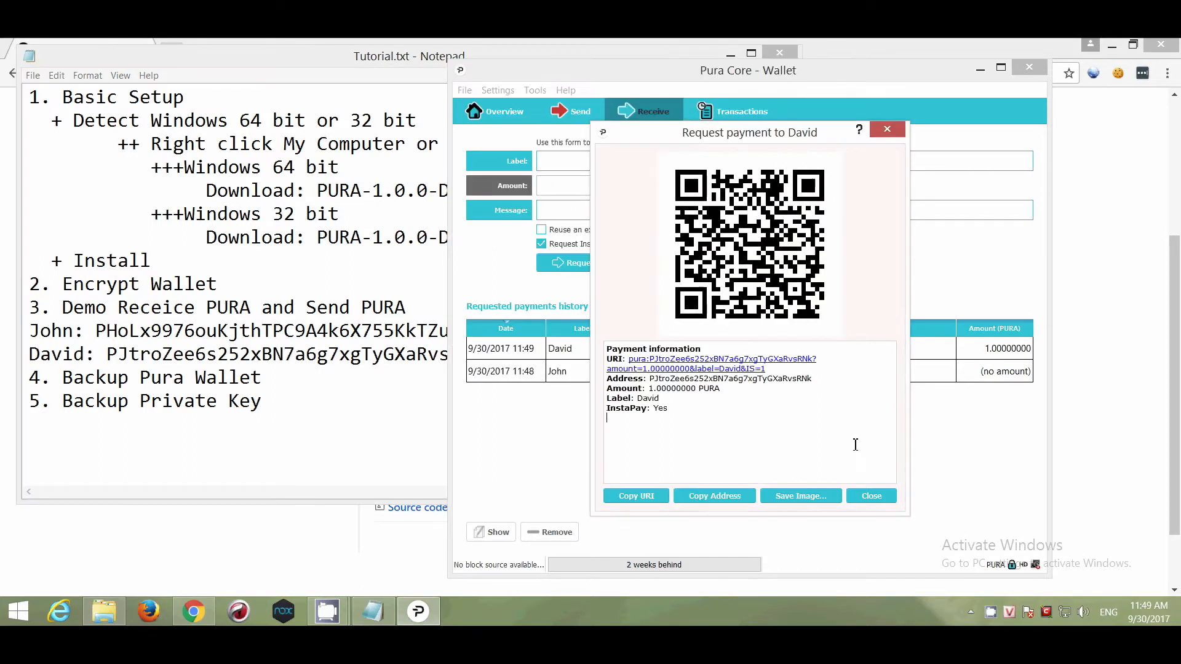
{"action": "left_click", "coordinate": [889, 496]}
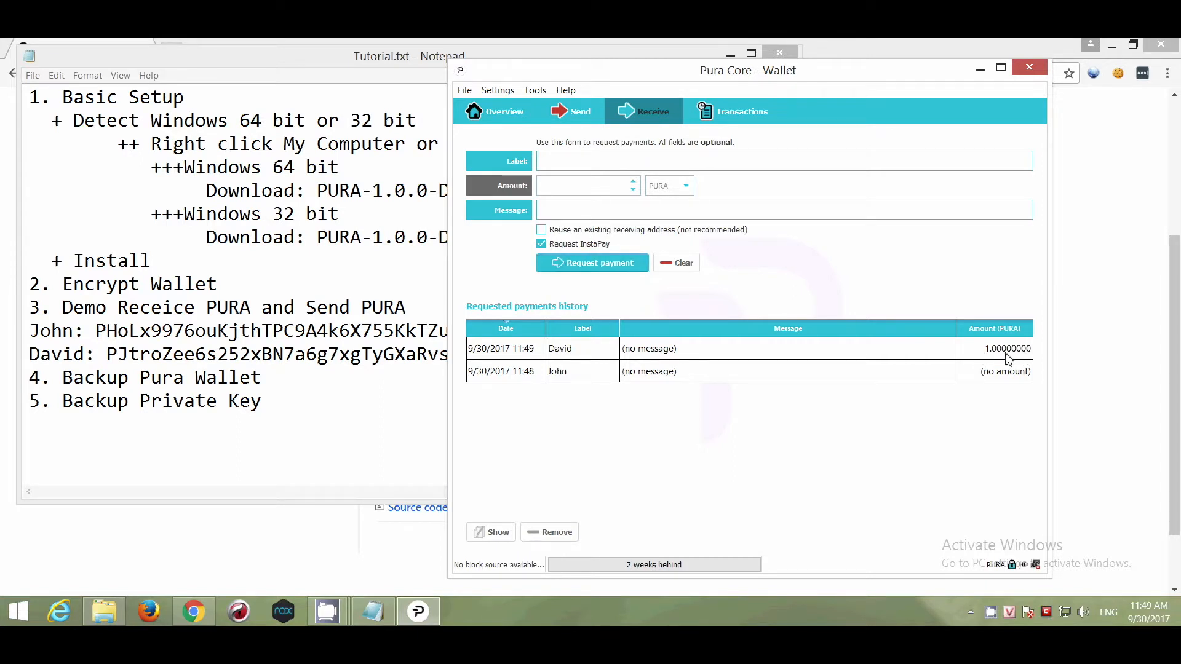
- Create an unlabelled payment request, copy its address, and place the caret after the second address line
{"action": "left_click", "coordinate": [587, 268]}
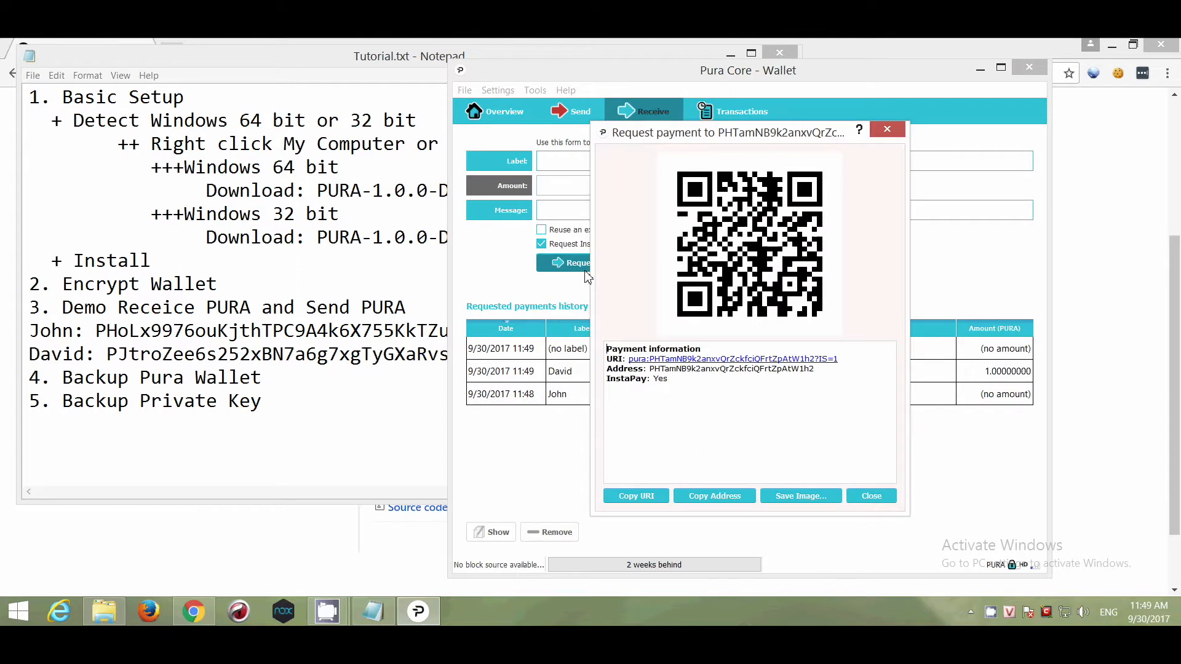
{"action": "left_click_drag", "start_coordinate": [818, 369], "coordinate": [595, 368]}
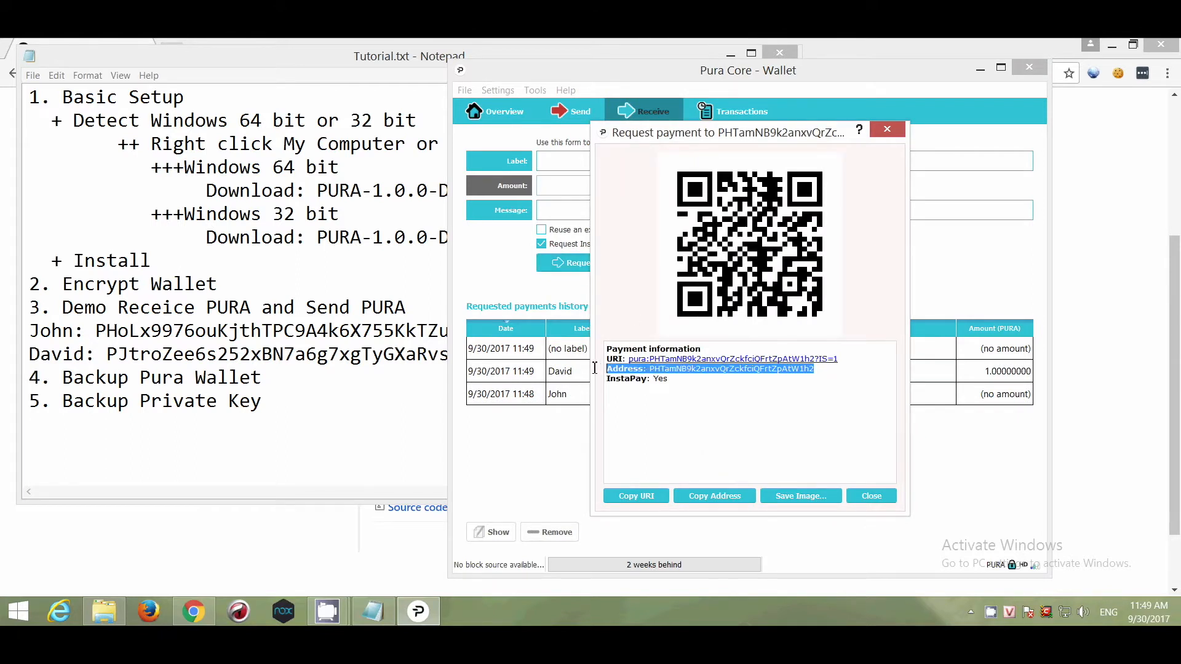
{"action": "left_click", "coordinate": [732, 497]}
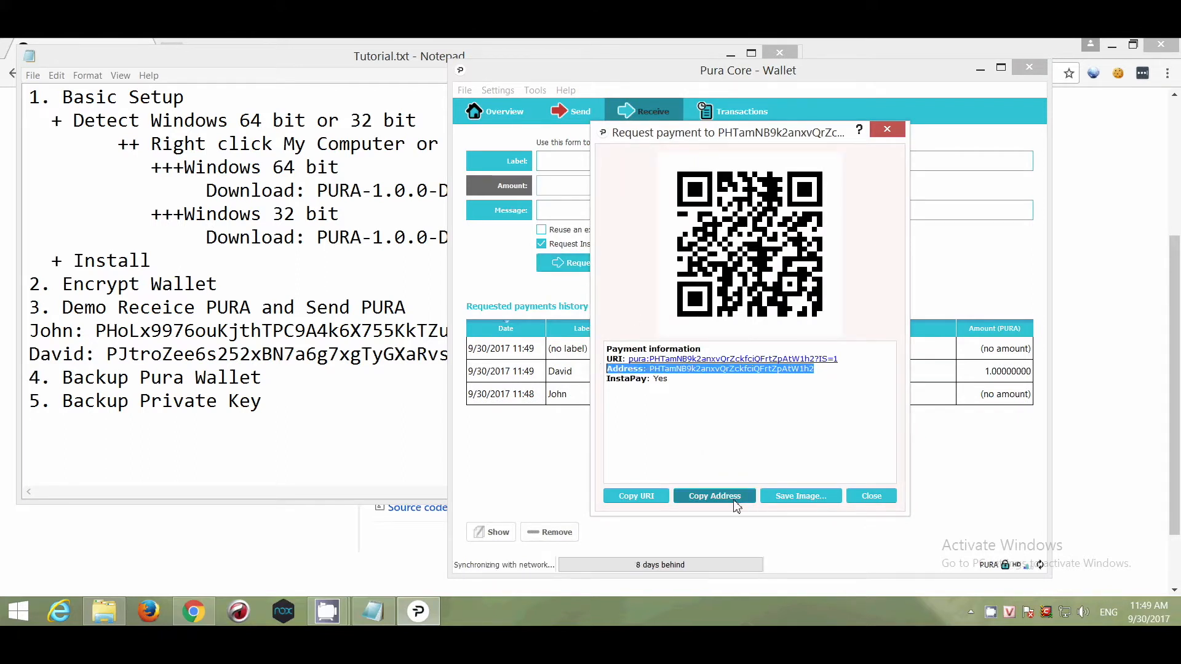
{"action": "left_click", "coordinate": [864, 496]}
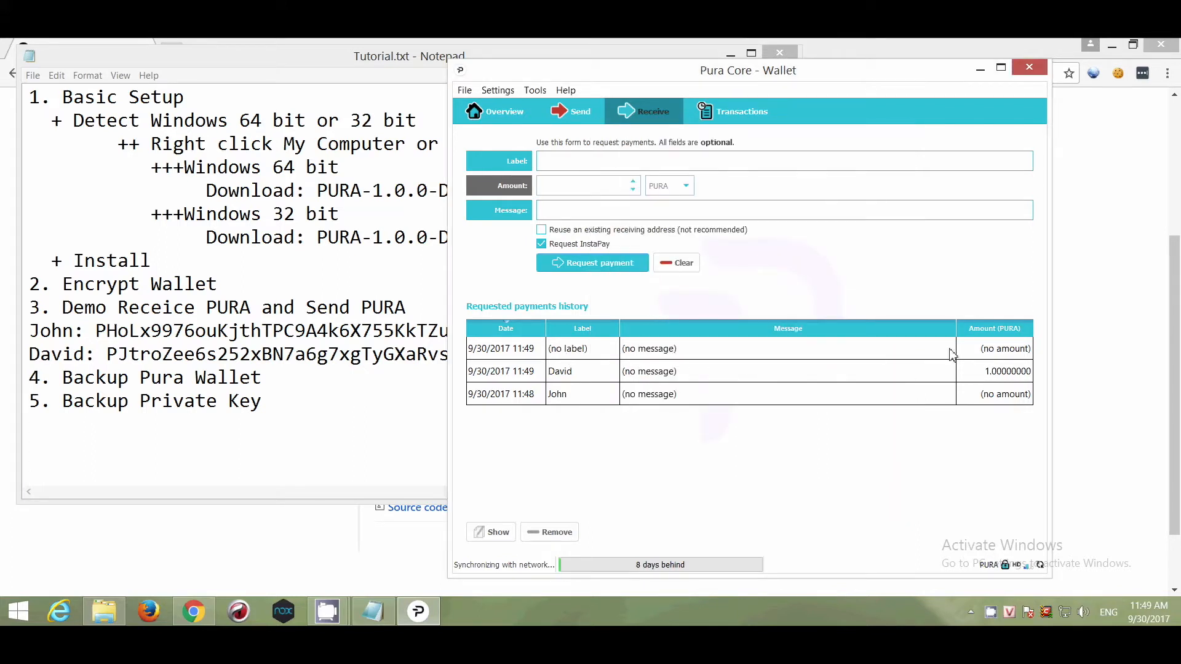
{"action": "left_click", "coordinate": [444, 355]}
{"action": "left_click", "coordinate": [515, 354]}
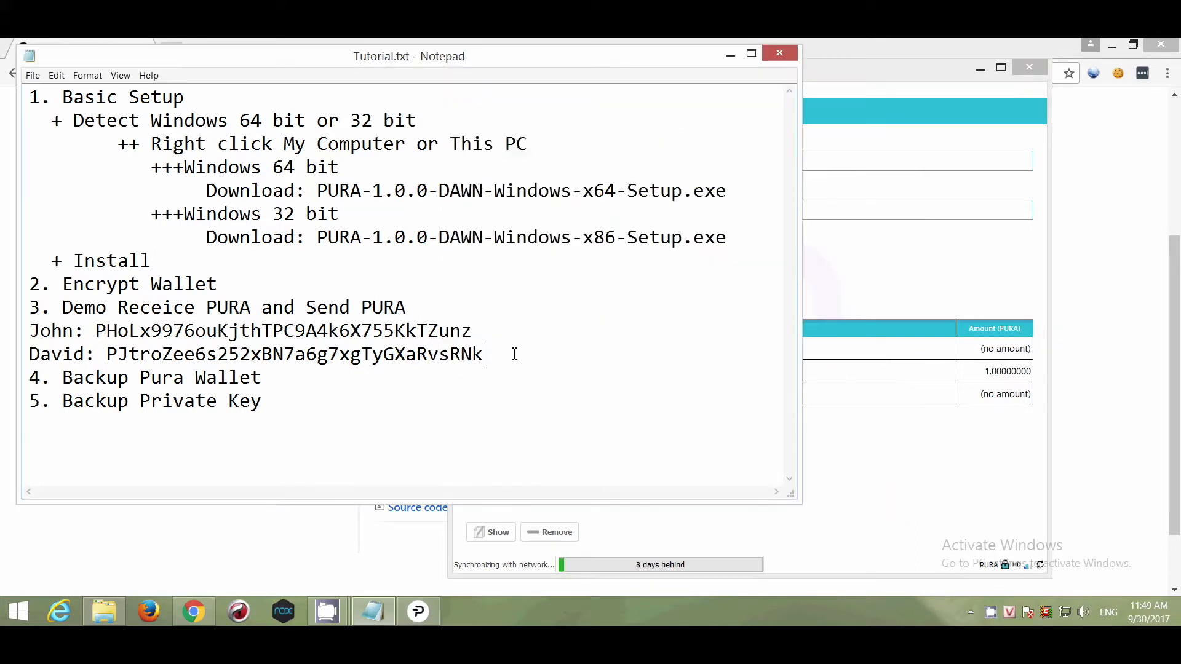
- Add a 'No label:' line with the unlabelled request's pasted address
{"action": "key", "text": "Return"}
{"action": "type", "text": "No label:"}
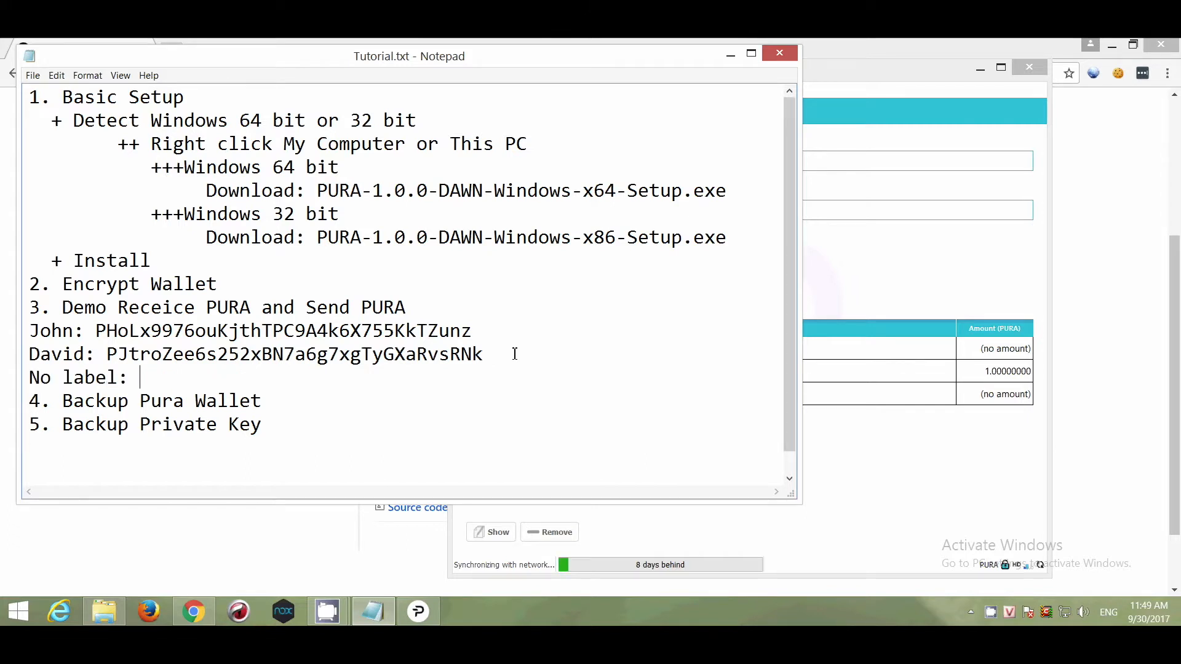
{"action": "key", "text": "ctrl+v"}
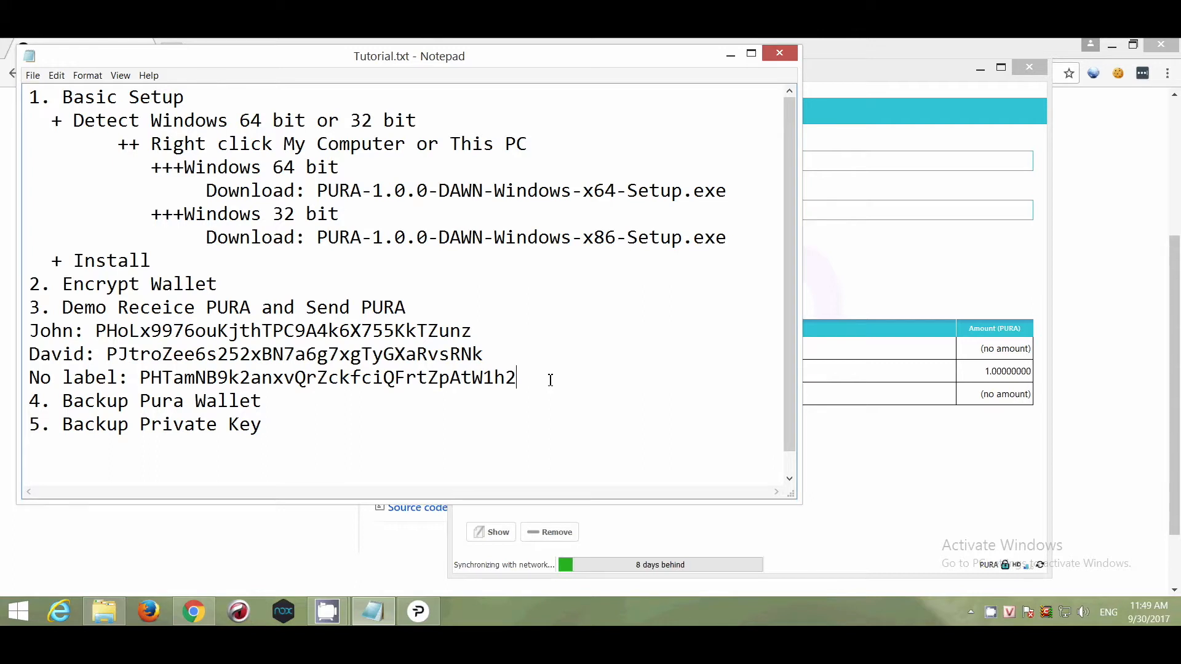
- Add a line 'Send <first address> to <first contact> to receive PURA' using the first request's address
{"action": "key", "text": "Return"}
{"action": "type", "text": "Send"}
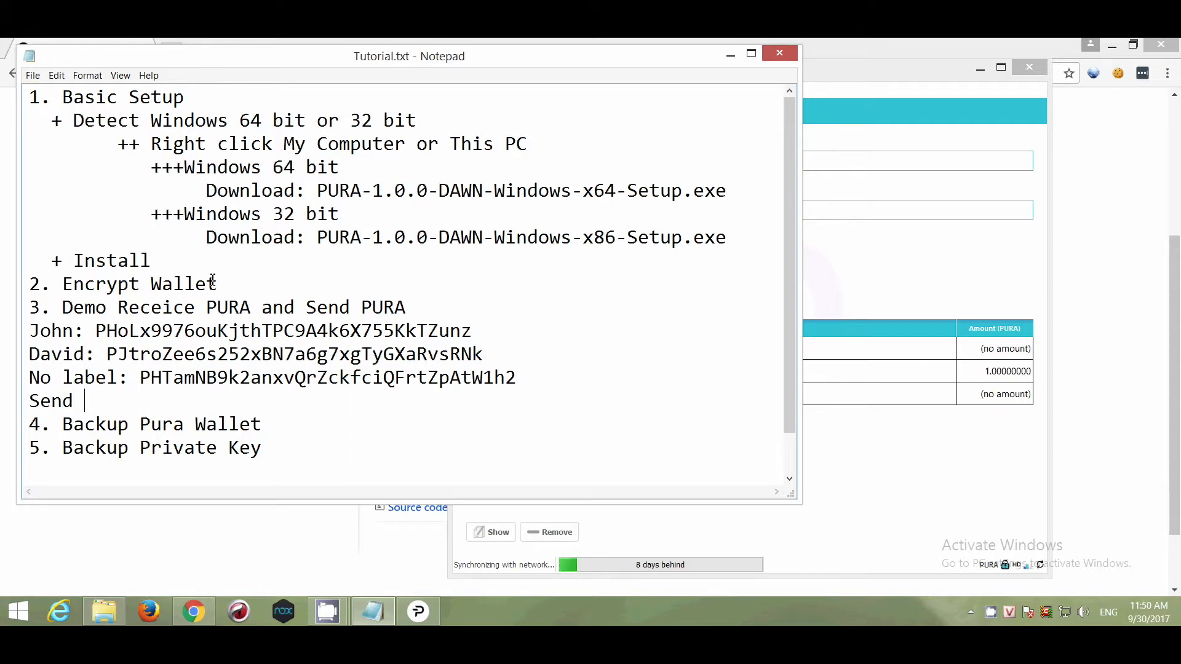
{"action": "left_click_drag", "start_coordinate": [472, 332], "coordinate": [98, 332]}
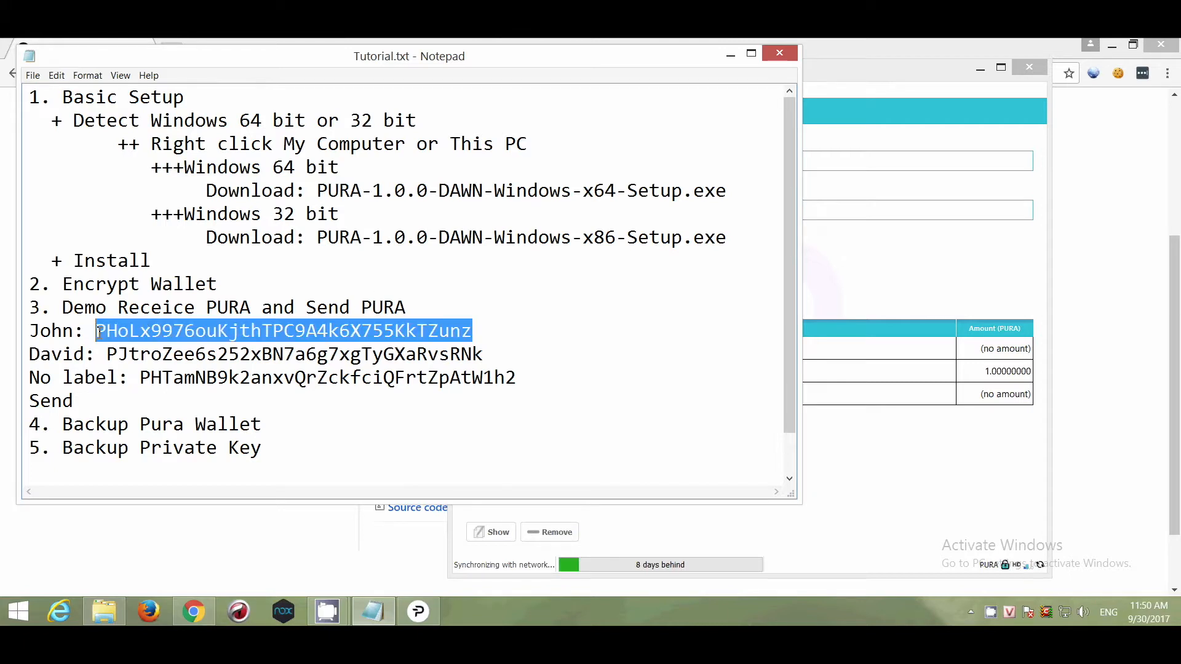
{"action": "left_click", "coordinate": [148, 406]}
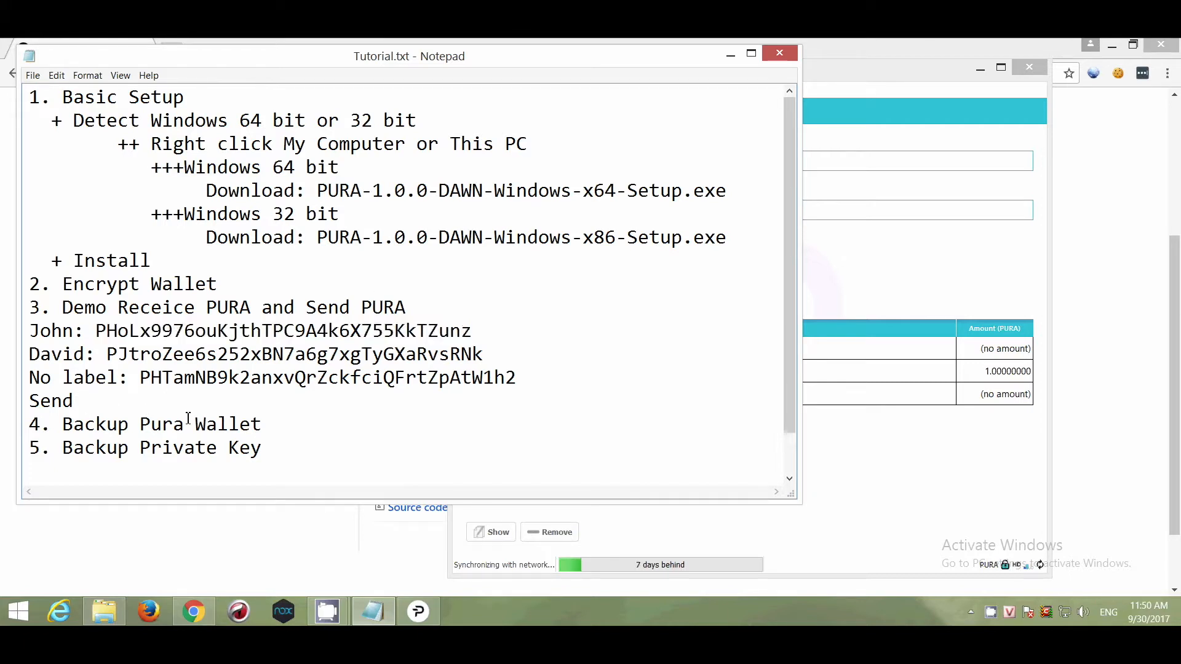
{"action": "key", "text": "ctrl+v"}
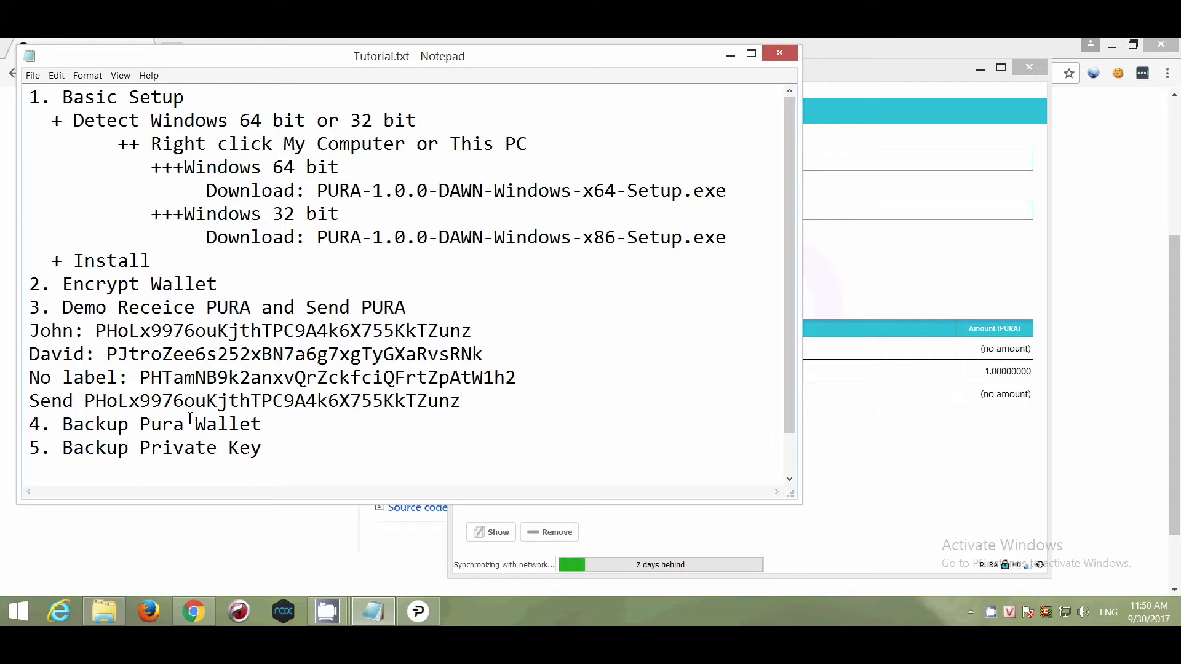
{"action": "type", "text": "to Jon"}
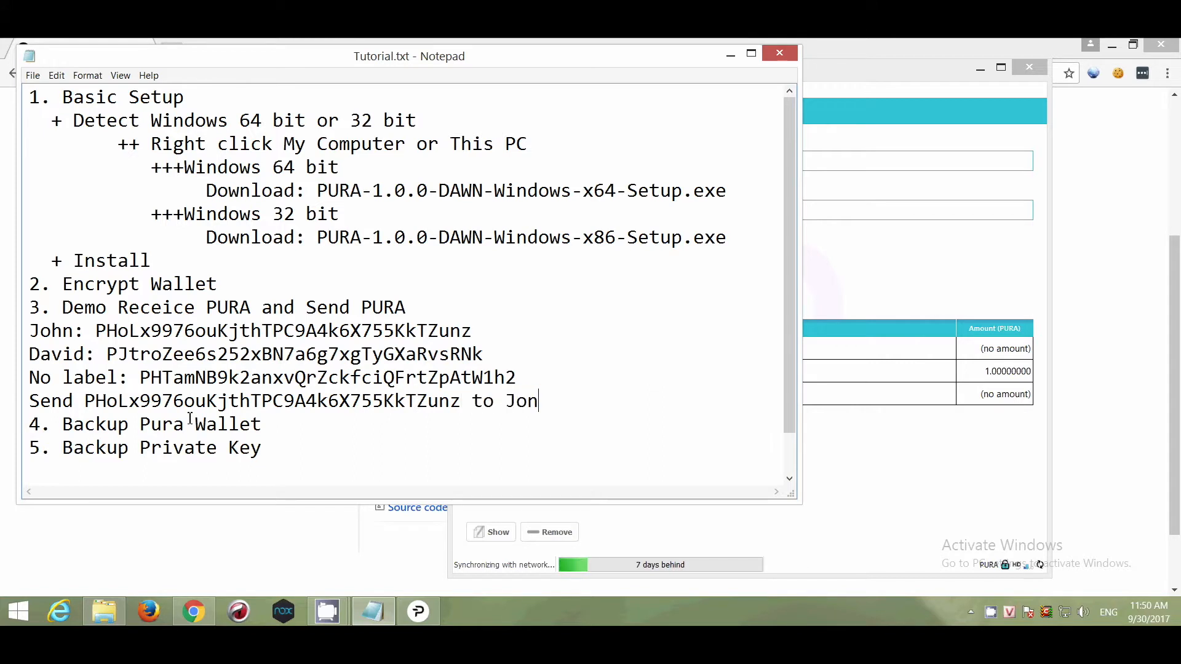
{"action": "key", "text": "BackSpace"}
{"action": "type", "text": "hn to recei"}
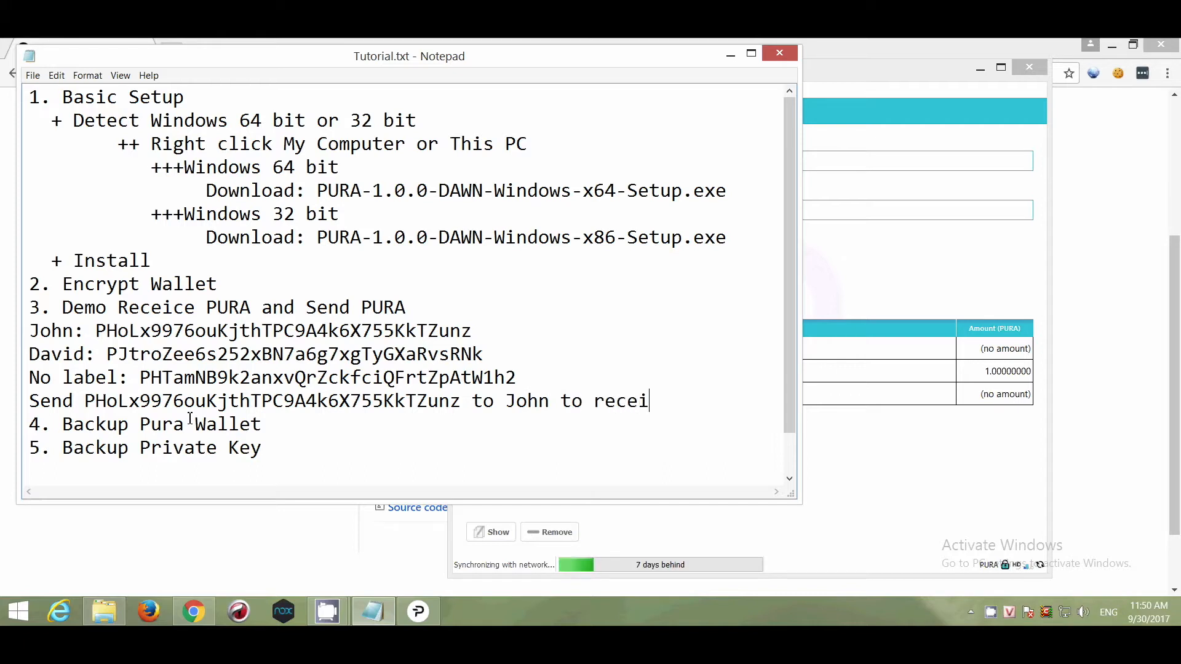
{"action": "type", "text": "ve PURA"}
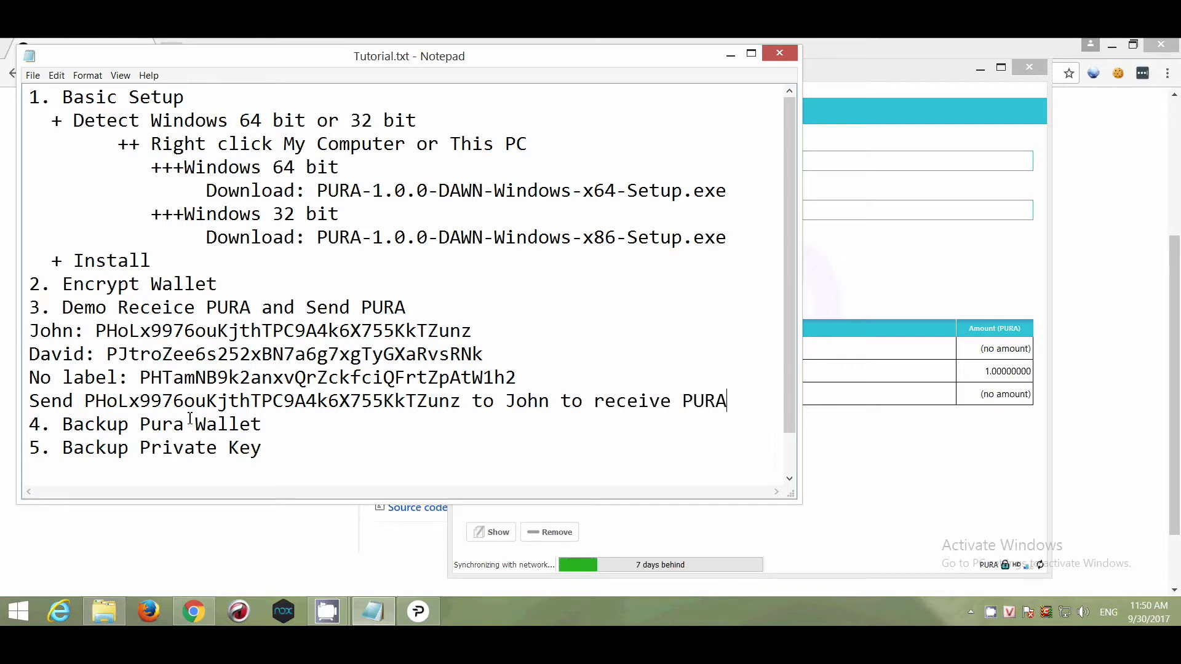
{"action": "key", "text": "Return"}
- Type 'Waitting for...' on the line below the Send line and highlight its address
{"action": "left_click_drag", "start_coordinate": [471, 402], "coordinate": [84, 403]}
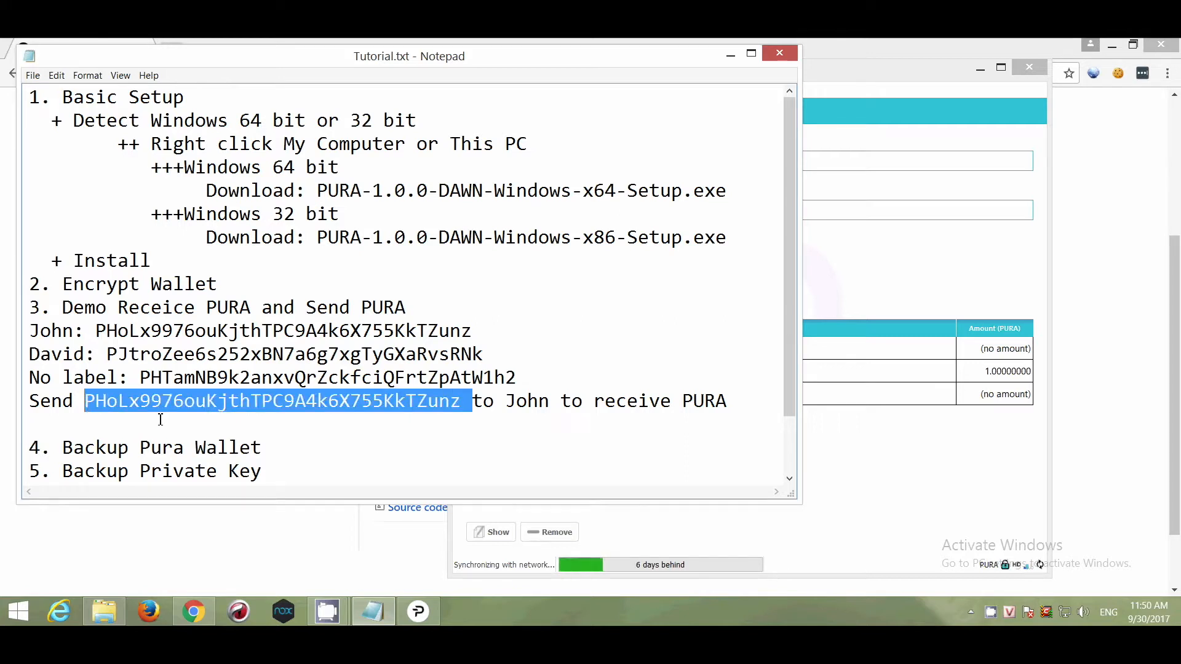
{"action": "left_click", "coordinate": [109, 429]}
{"action": "type", "text": "Waitting"}
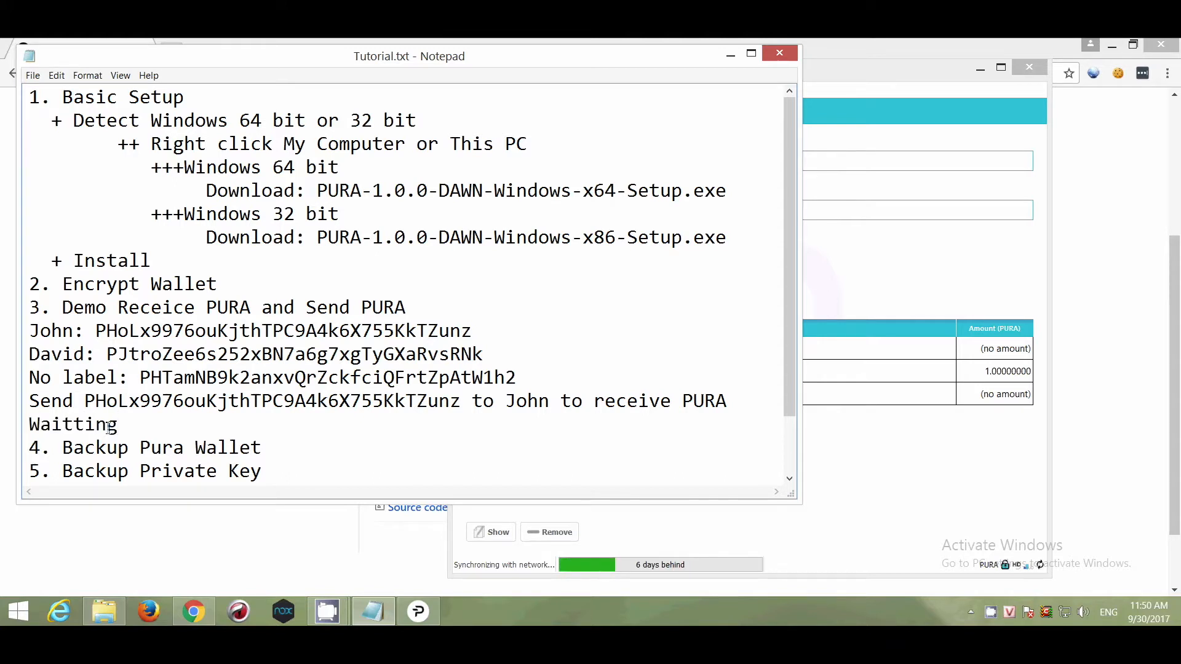
{"action": "type", "text": " for..."}
{"action": "left_click_drag", "start_coordinate": [461, 401], "coordinate": [84, 401]}
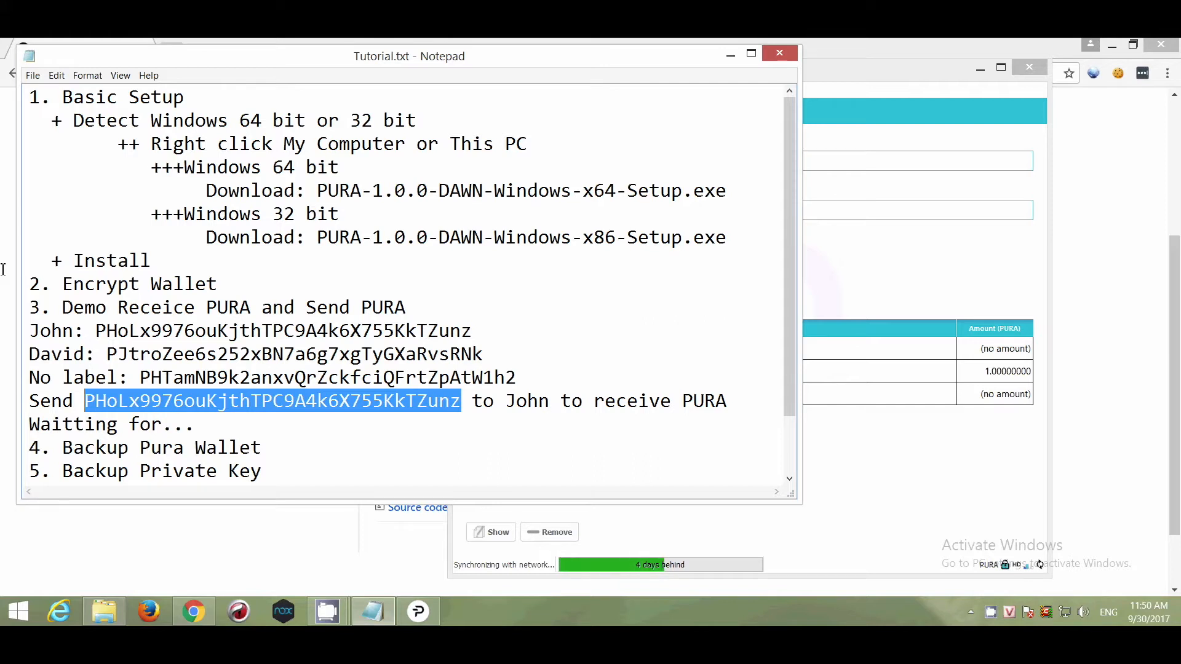
{"action": "left_click", "coordinate": [874, 452]}
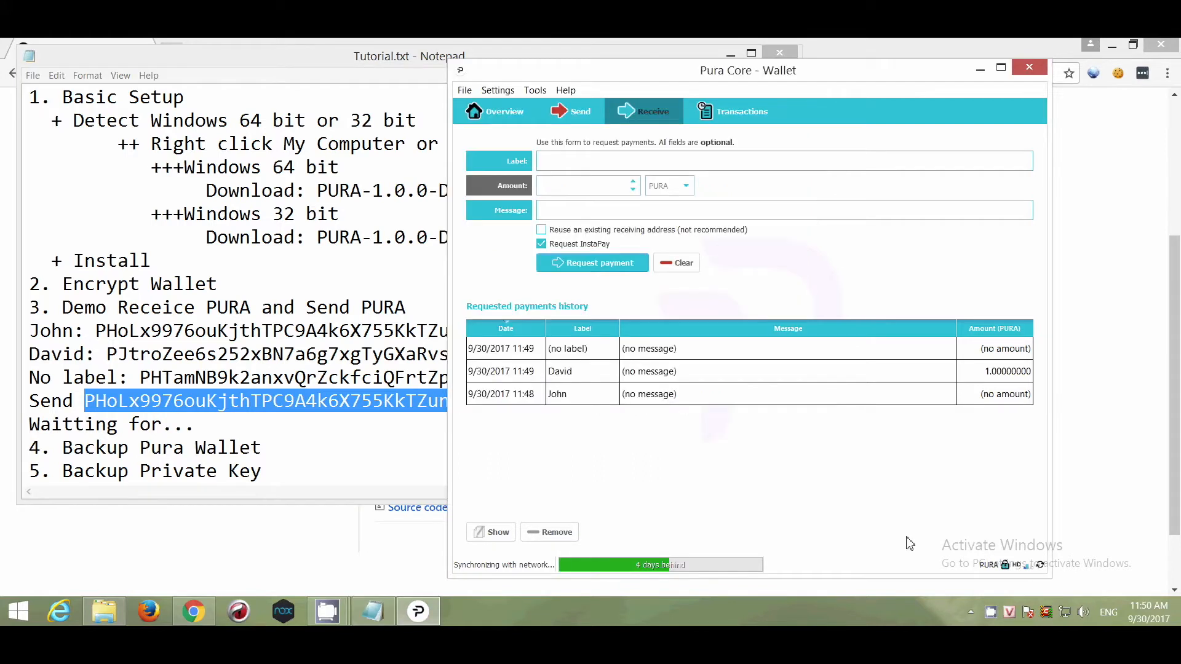
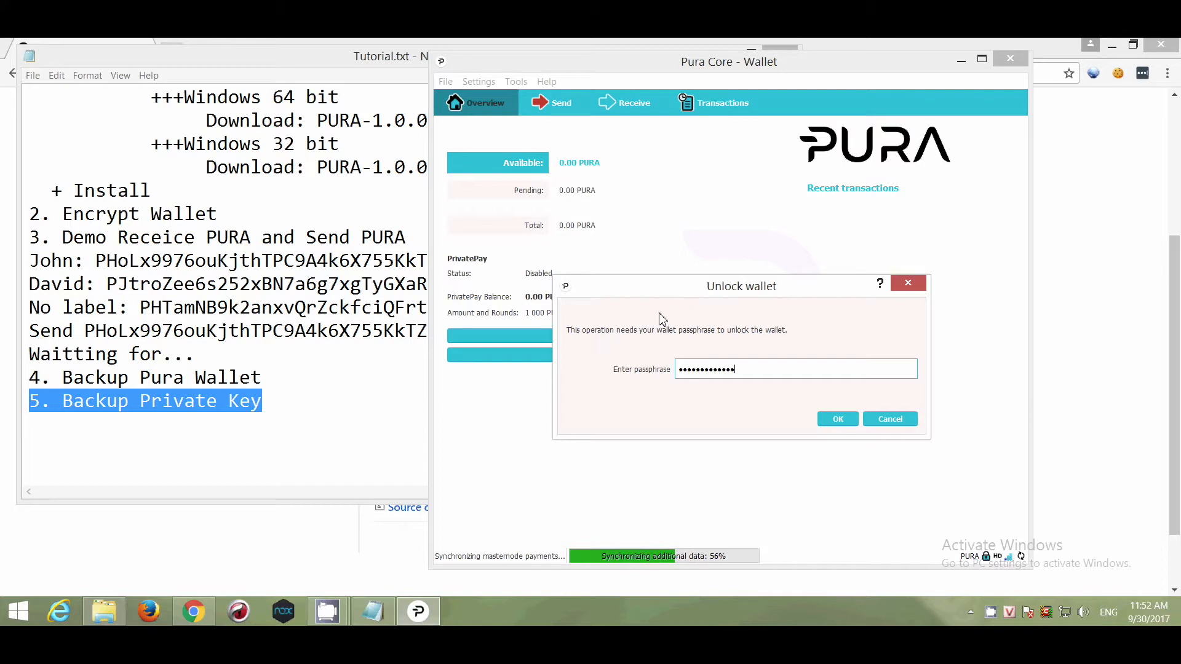
- Unlock the wallet and open the Debug console alongside the wallet window
{"action": "key", "text": "Return"}
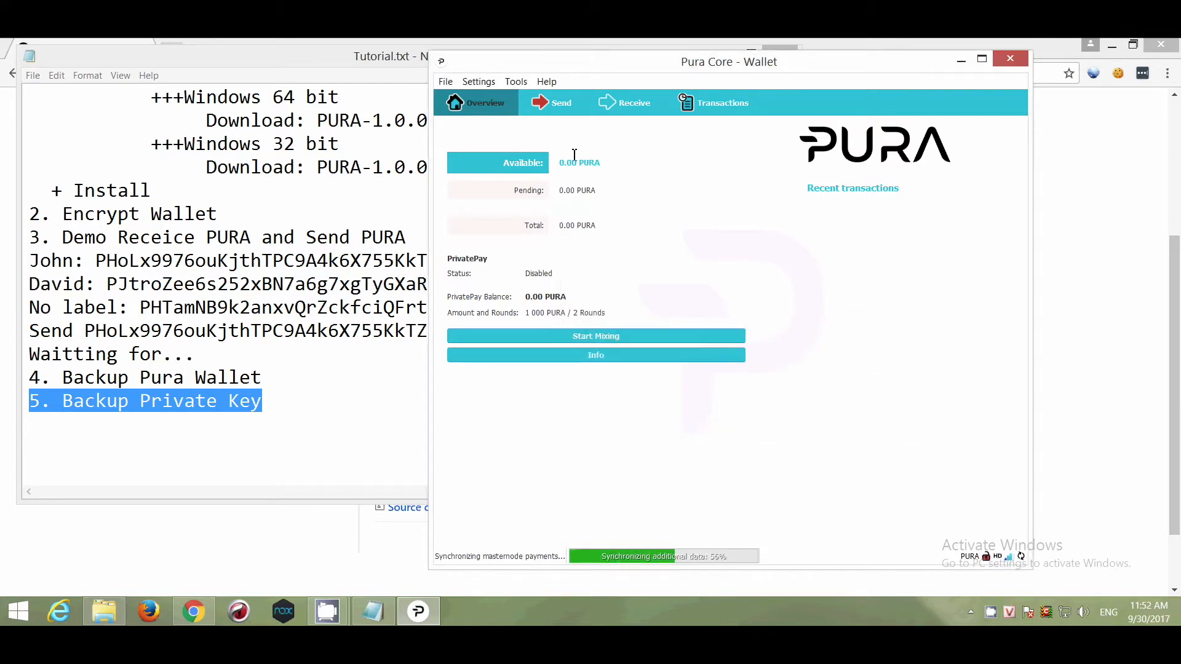
{"action": "left_click", "coordinate": [516, 84]}
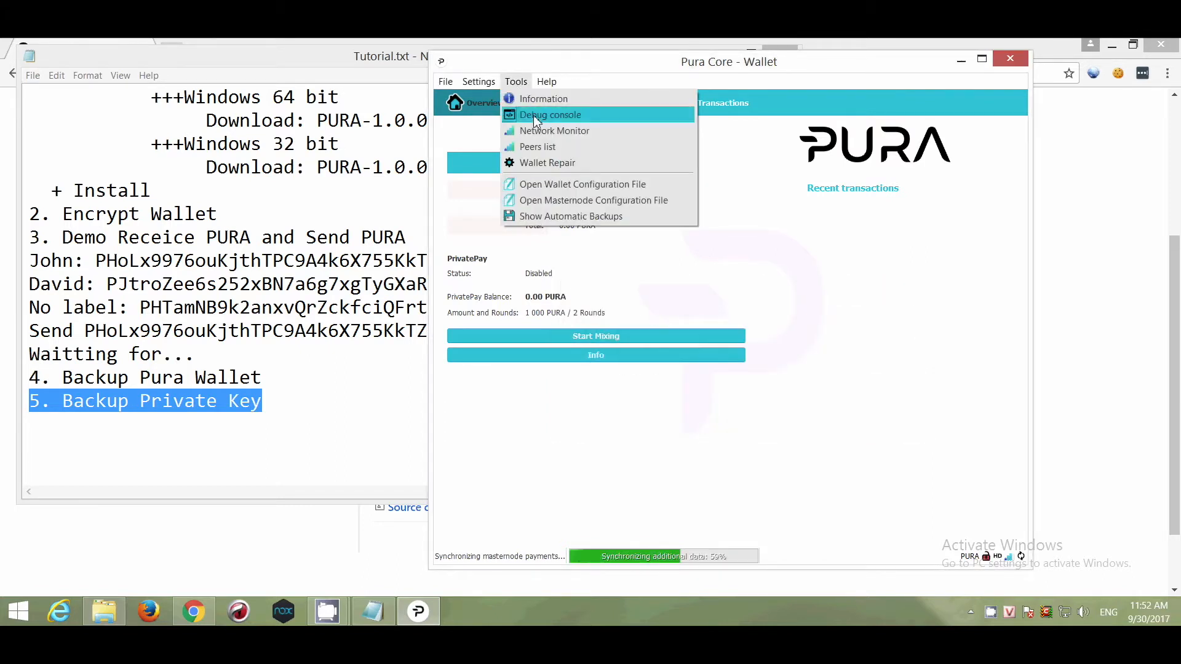
{"action": "left_click", "coordinate": [593, 116]}
{"action": "left_click_drag", "start_coordinate": [593, 232], "coordinate": [780, 215]}
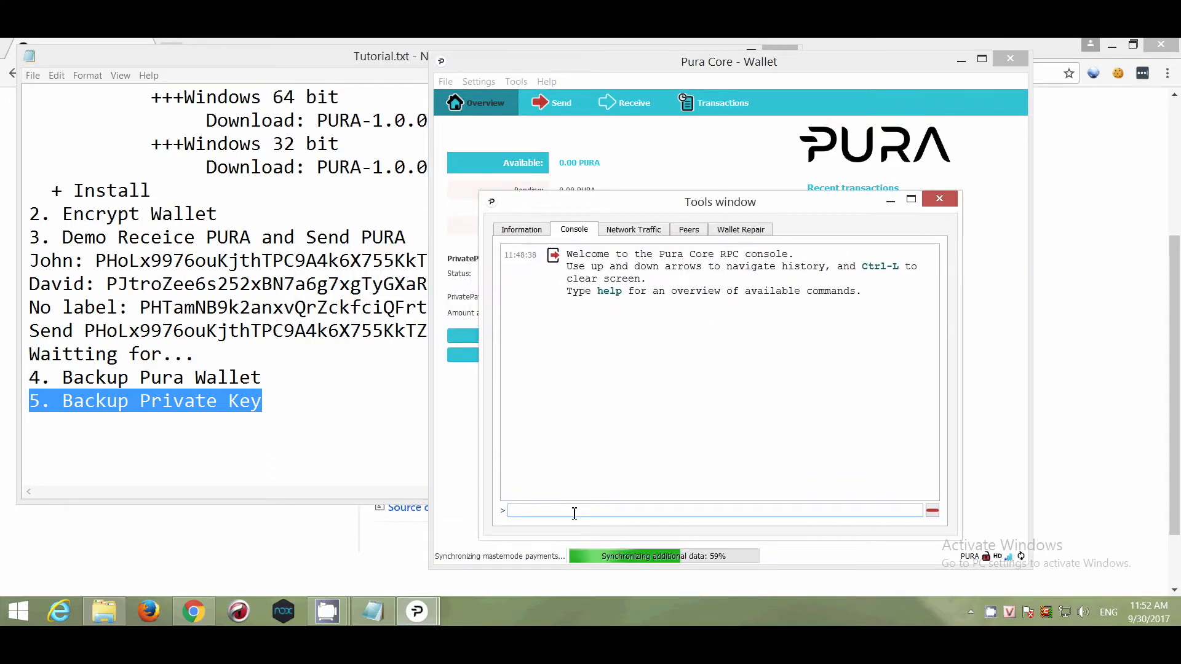
- Run dumpprivkey on the first address copied from the Notepad notes
{"action": "type", "text": "dumpprivkey"}
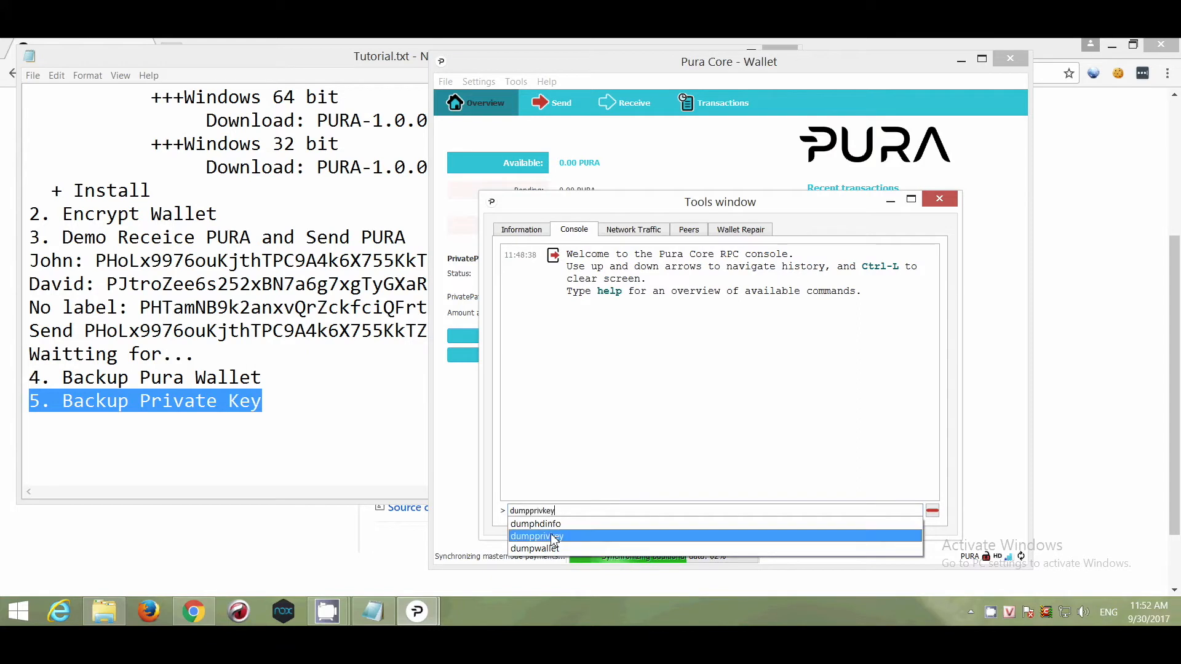
{"action": "left_click", "coordinate": [550, 536]}
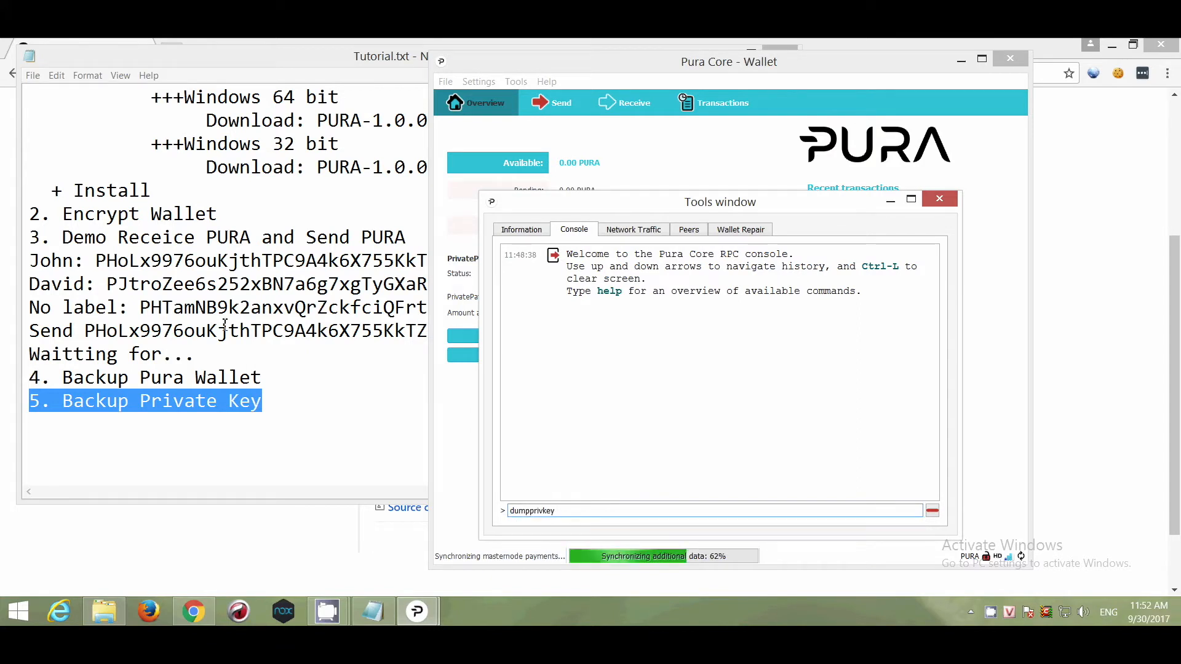
{"action": "left_click", "coordinate": [97, 261]}
{"action": "left_click_drag", "start_coordinate": [98, 261], "coordinate": [478, 263]}
{"action": "right_click", "coordinate": [466, 262]}
{"action": "left_click", "coordinate": [517, 302]}
{"action": "right_click", "coordinate": [746, 513]}
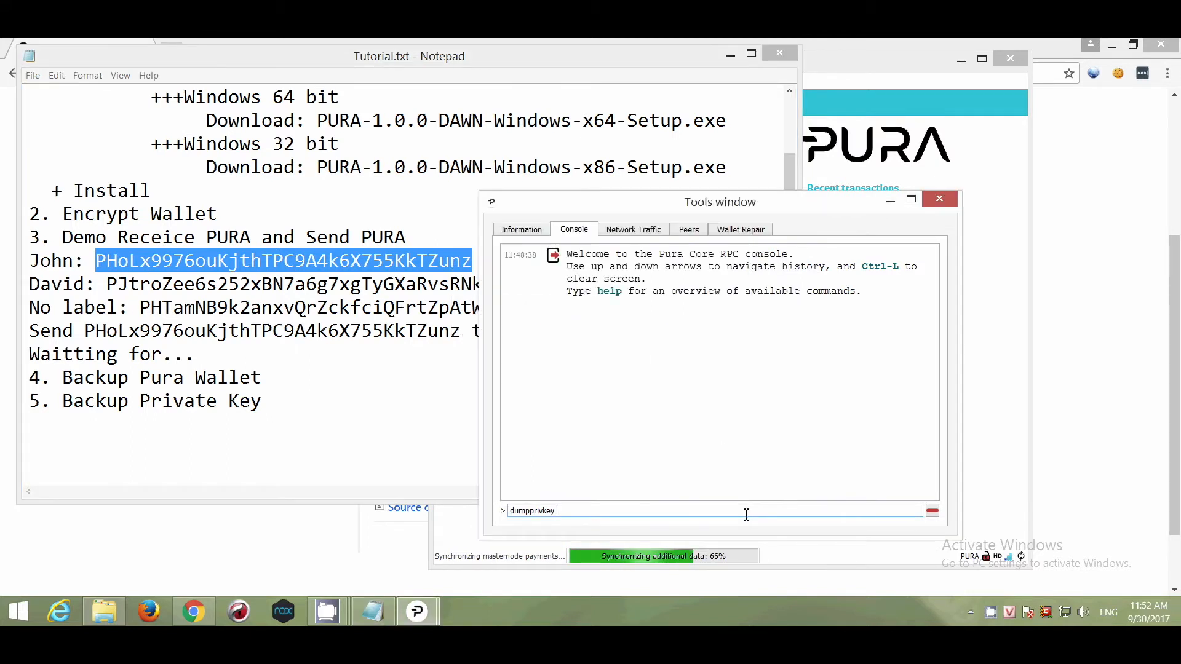
{"action": "left_click", "coordinate": [776, 466]}
{"action": "left_click_drag", "start_coordinate": [701, 511], "coordinate": [505, 512]}
{"action": "left_click", "coordinate": [717, 511]}
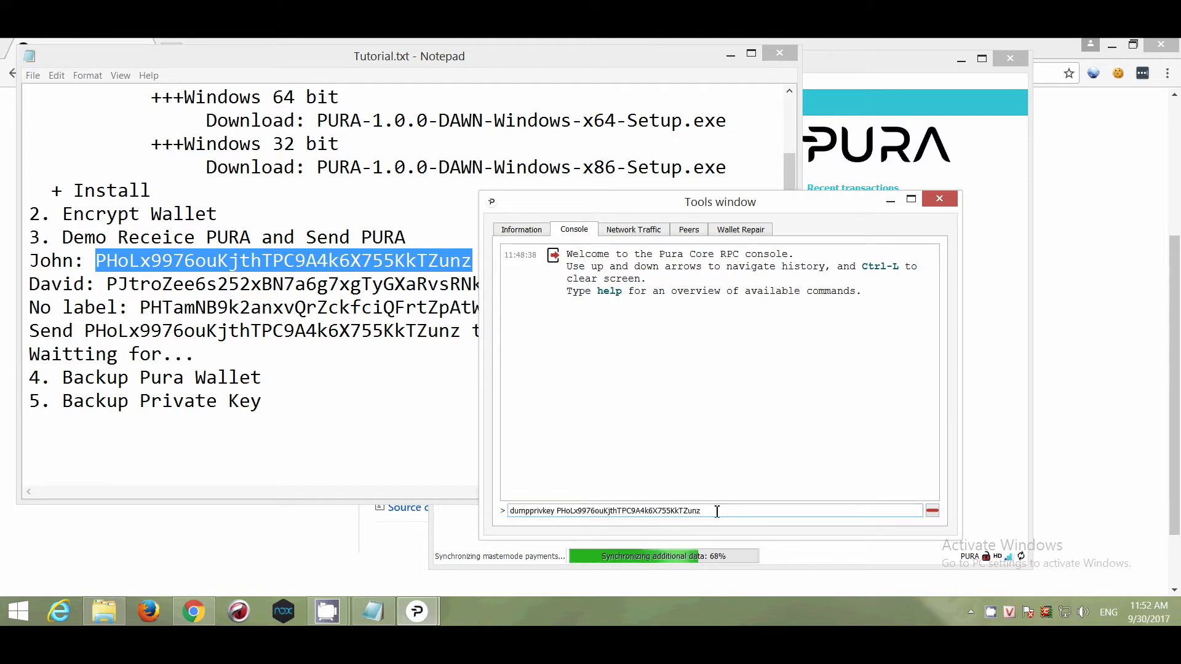
{"action": "key", "text": "Return"}
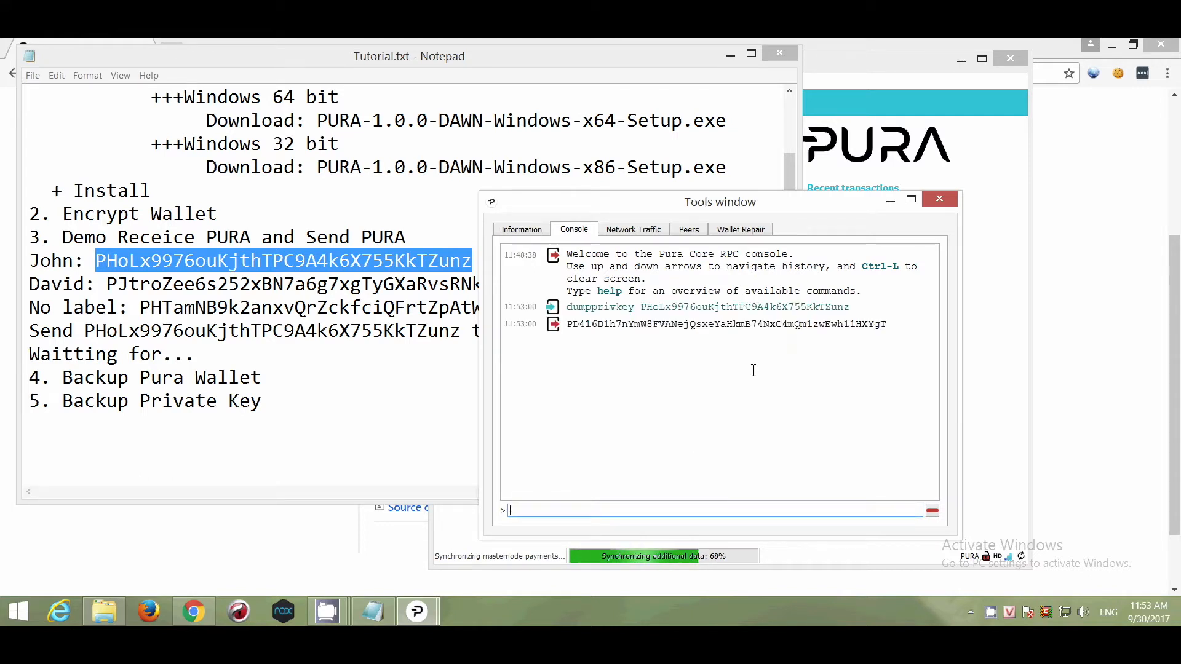
- Copy the returned key into a new '--> Private key:' line under the first address
{"action": "double_click", "coordinate": [718, 326]}
{"action": "right_click", "coordinate": [741, 332]}
{"action": "left_click", "coordinate": [753, 338]}
{"action": "left_click", "coordinate": [349, 340]}
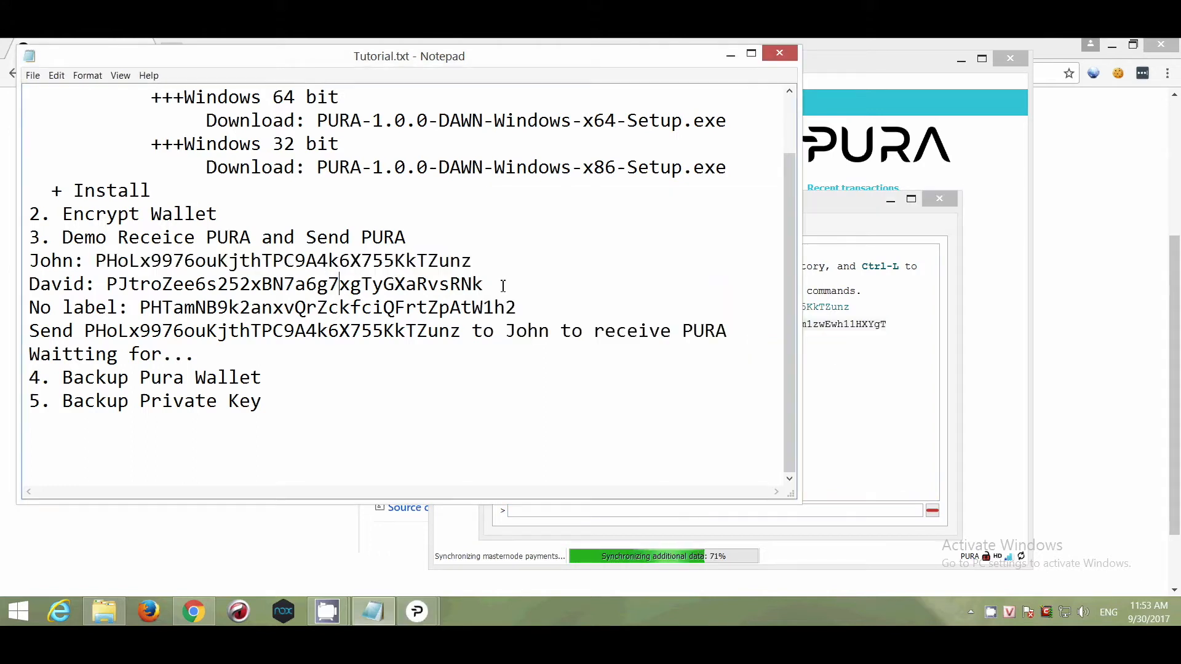
{"action": "left_click", "coordinate": [524, 264]}
{"action": "key", "text": "Return"}
{"action": "type", "text": "--"}
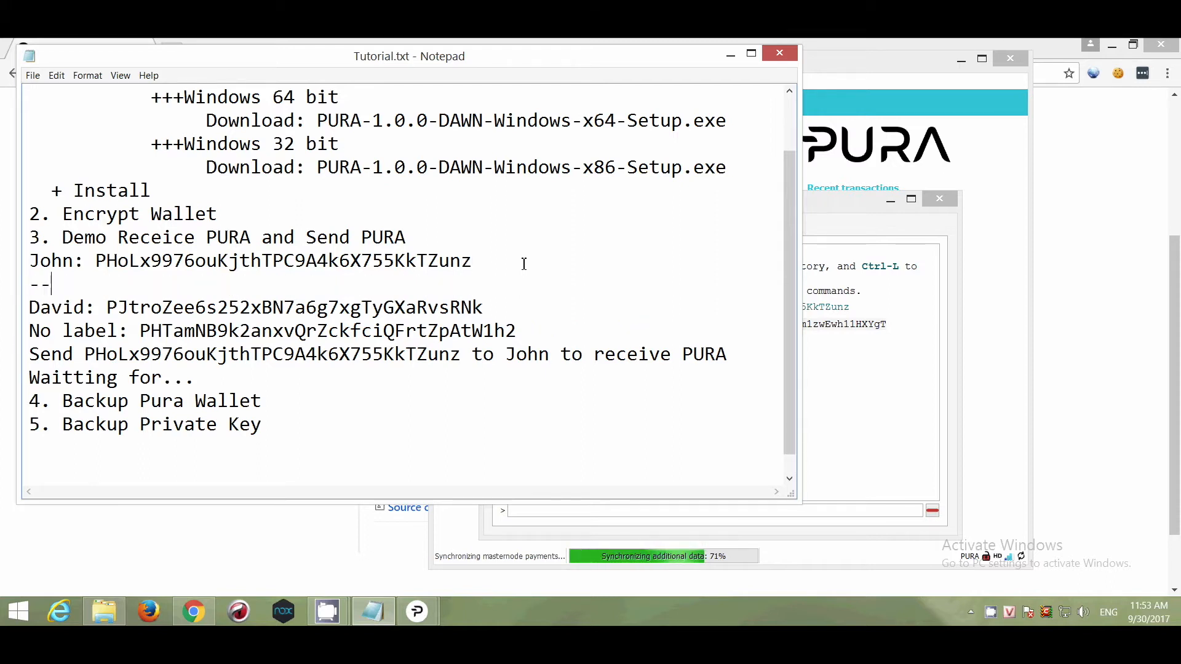
{"action": "type", "text": "> Privat"}
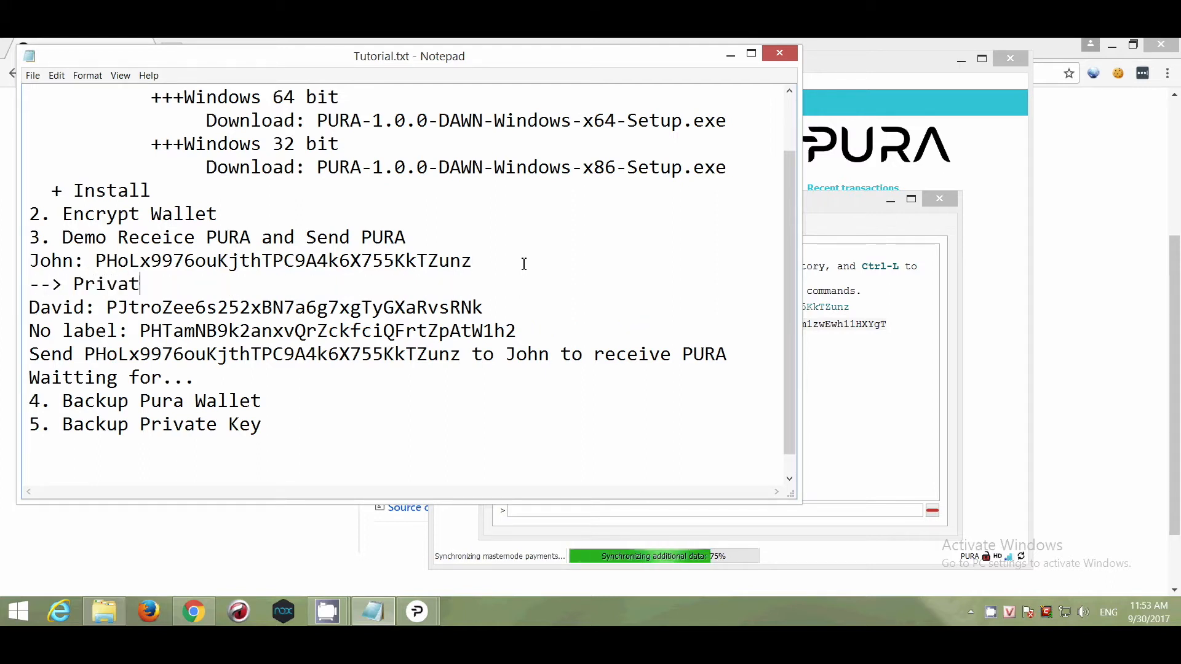
{"action": "type", "text": "e key:"}
{"action": "key", "text": "ctrl+v"}
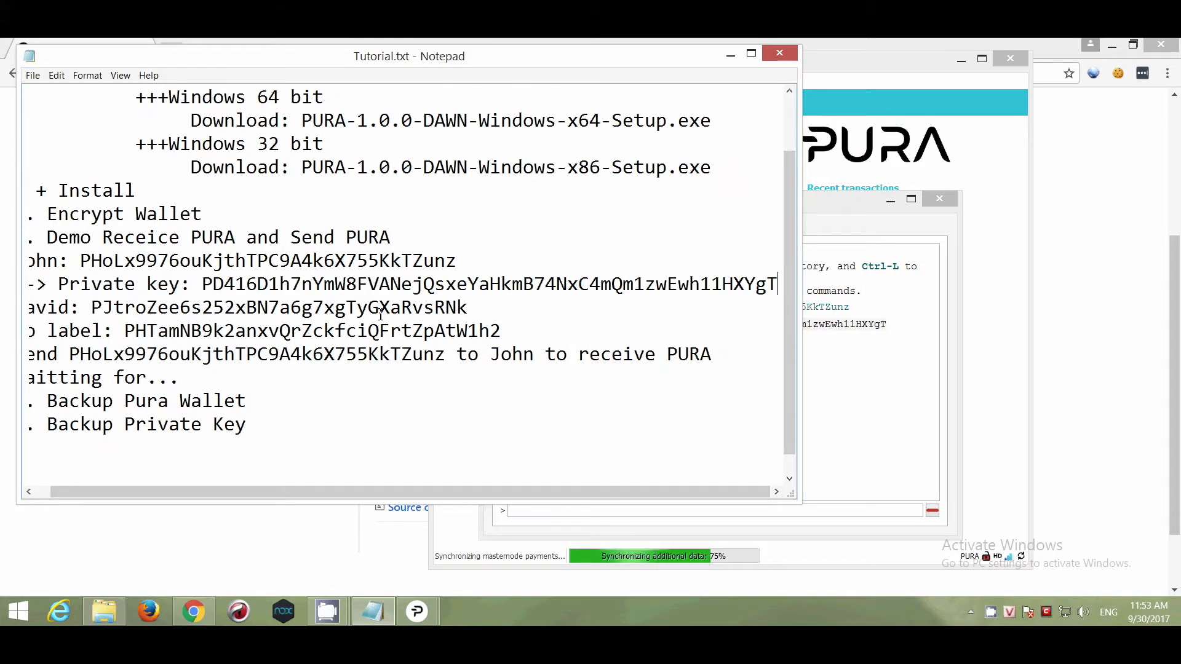
- Copy the second address from the notes
{"action": "left_click_drag", "start_coordinate": [480, 310], "coordinate": [93, 307]}
{"action": "right_click", "coordinate": [99, 308]}
{"action": "left_click", "coordinate": [131, 348]}
{"action": "left_click_drag", "start_coordinate": [73, 492], "coordinate": [56, 502]}
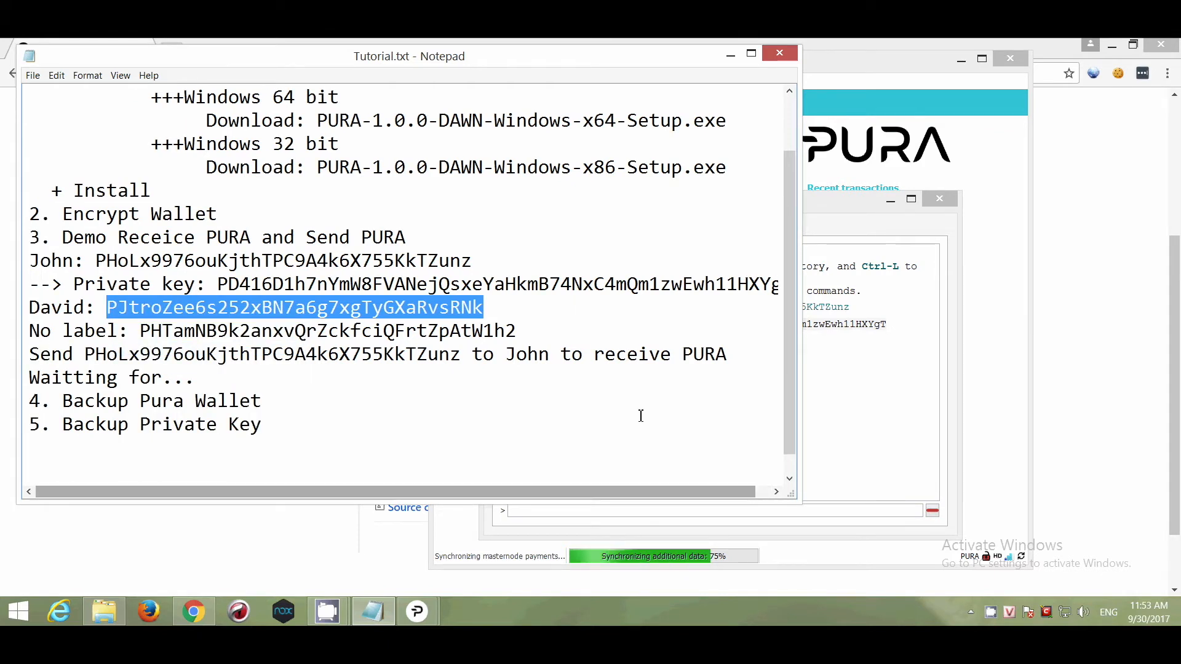
- Rerun dumpprivkey in the console with the second address swapped in
{"action": "left_click", "coordinate": [865, 411]}
{"action": "left_click", "coordinate": [688, 514]}
{"action": "key", "text": "Up"}
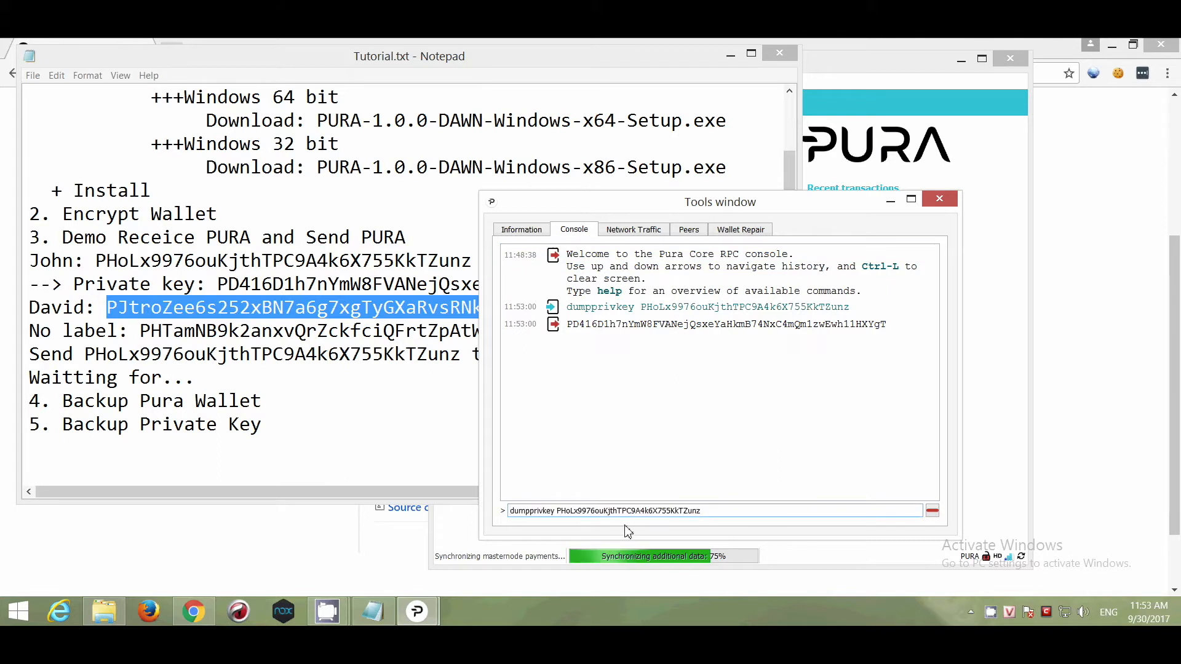
{"action": "left_click_drag", "start_coordinate": [555, 515], "coordinate": [802, 515]}
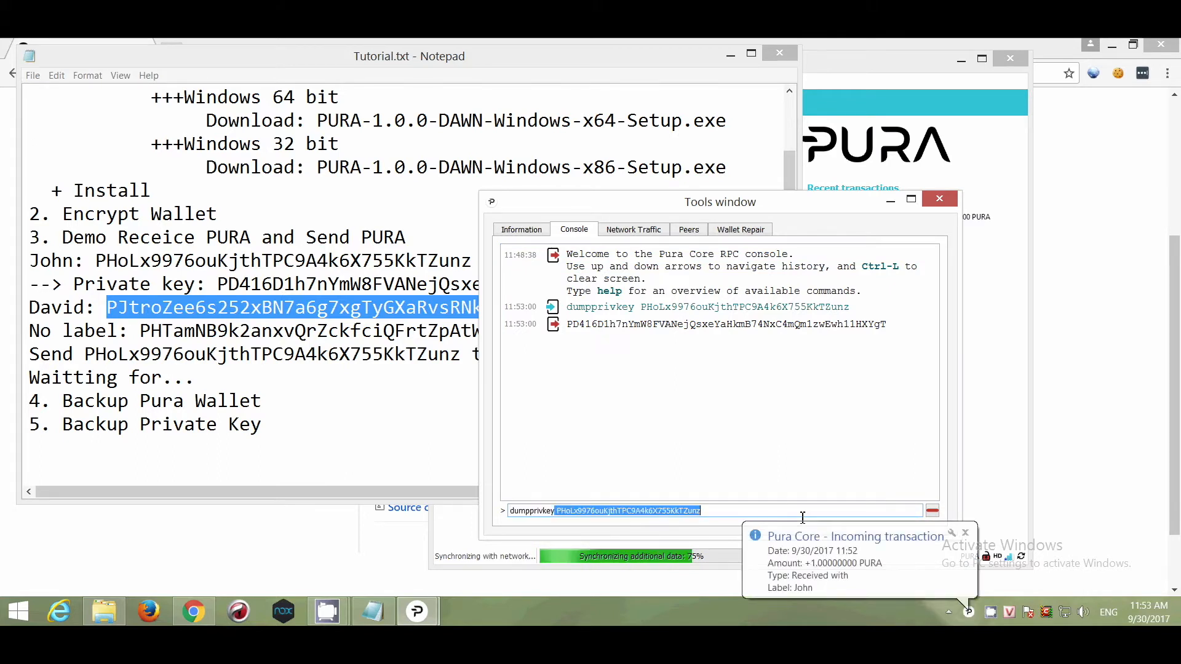
{"action": "key", "text": "ctrl+v"}
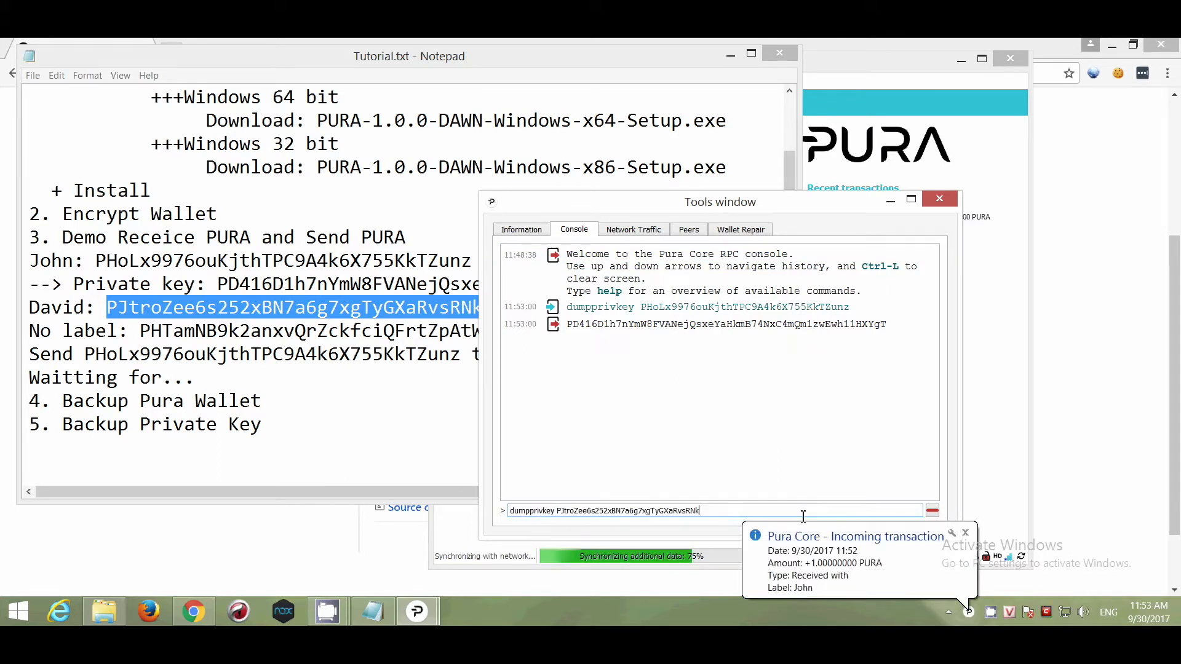
{"action": "key", "text": "Return"}
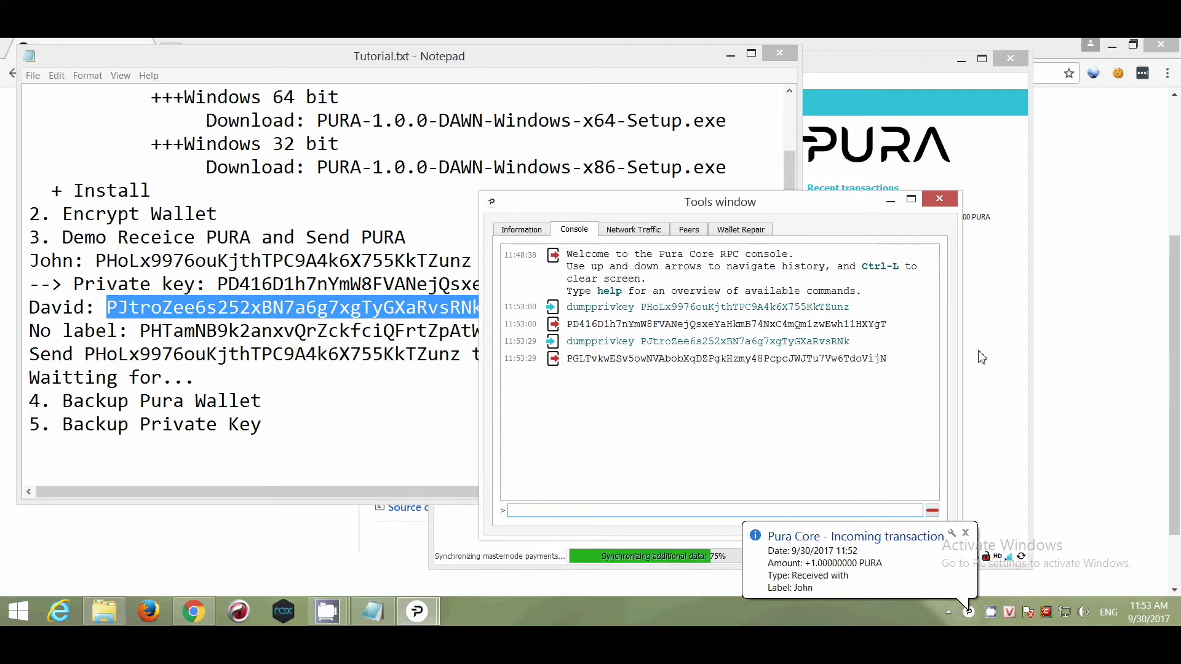
- Paste the second private key on a new '--> Private key:' line under the second address
{"action": "left_click", "coordinate": [999, 346]}
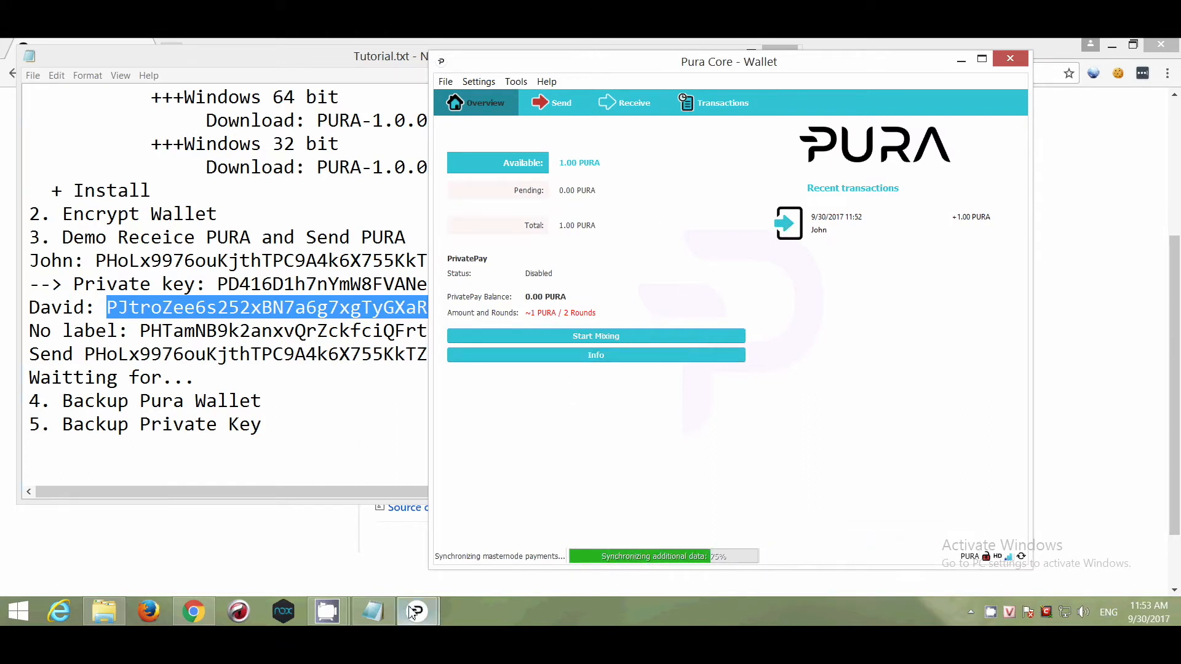
{"action": "mouse_move", "coordinate": [412, 612]}
{"action": "left_click", "coordinate": [516, 532]}
{"action": "double_click", "coordinate": [676, 362]}
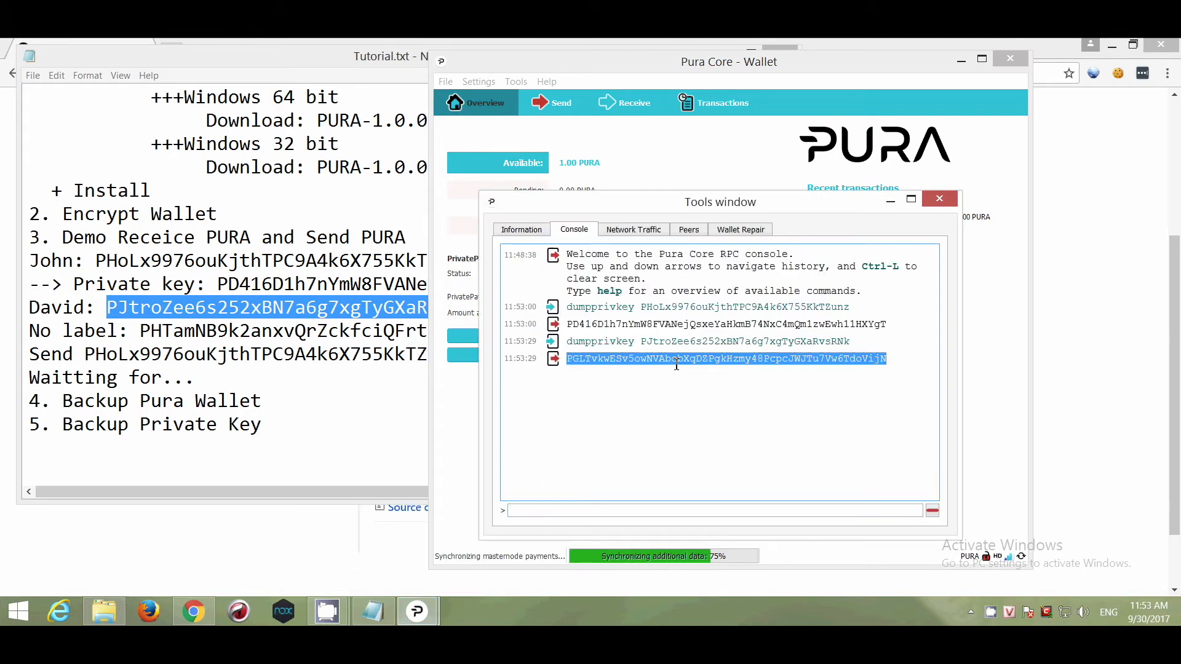
{"action": "left_click", "coordinate": [344, 360]}
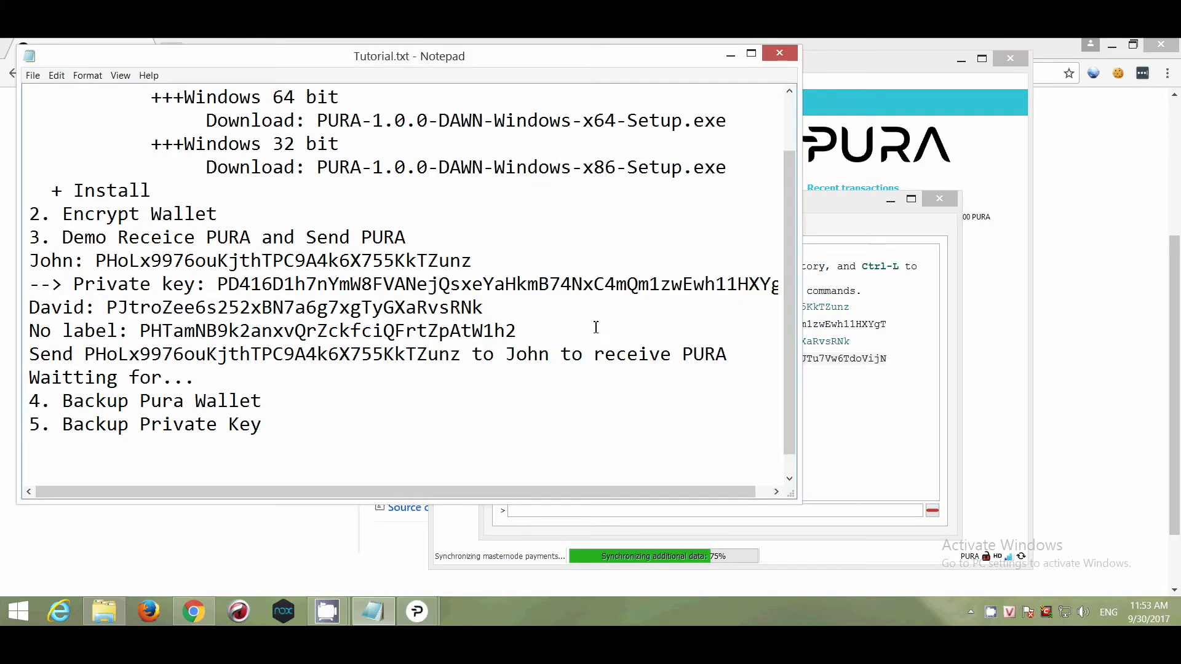
{"action": "left_click", "coordinate": [508, 305]}
{"action": "key", "text": "Return"}
{"action": "type", "text": "--> Private key:"}
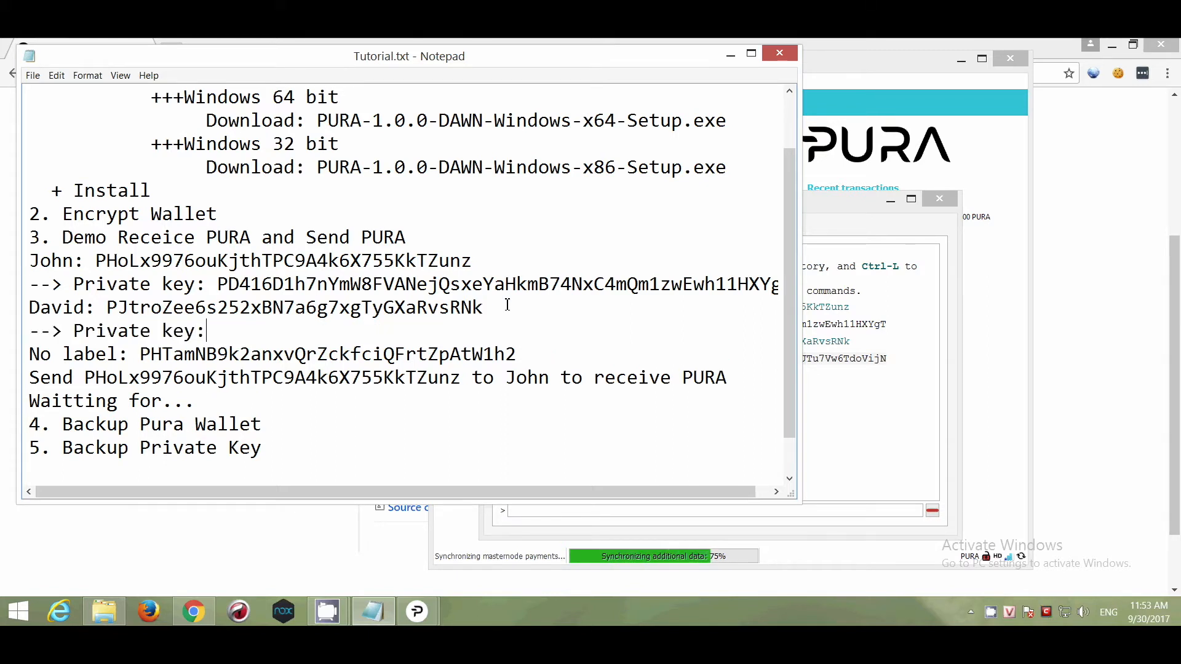
{"action": "key", "text": "ctrl+v"}
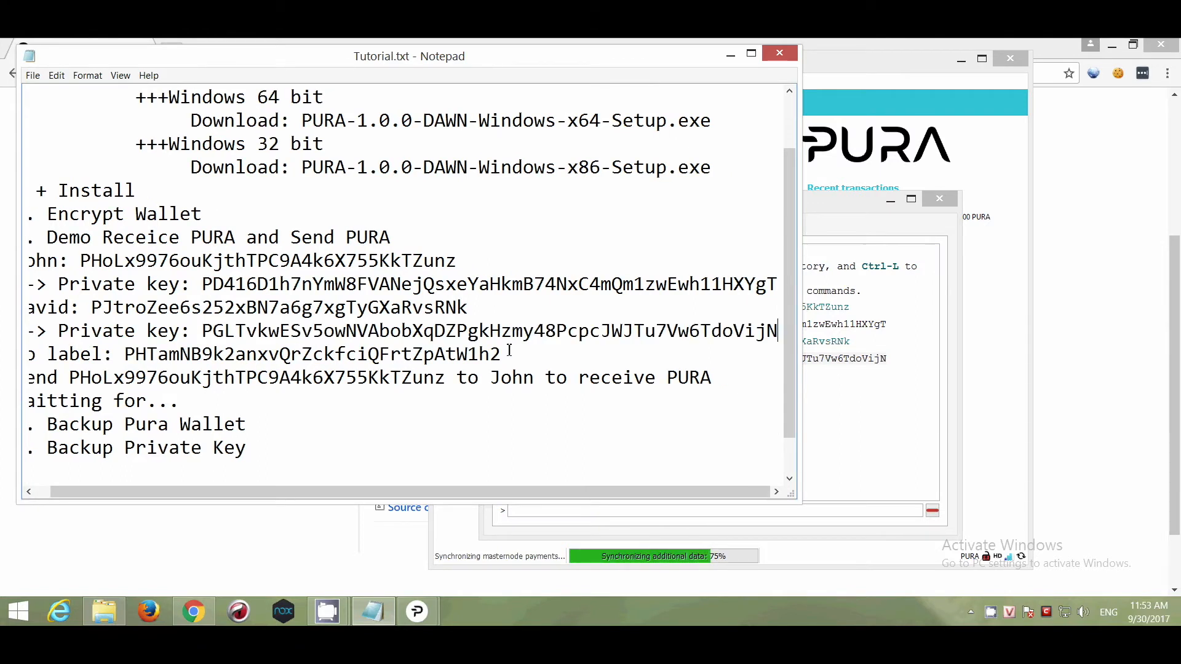
{"action": "left_click_drag", "start_coordinate": [502, 355], "coordinate": [124, 355]}
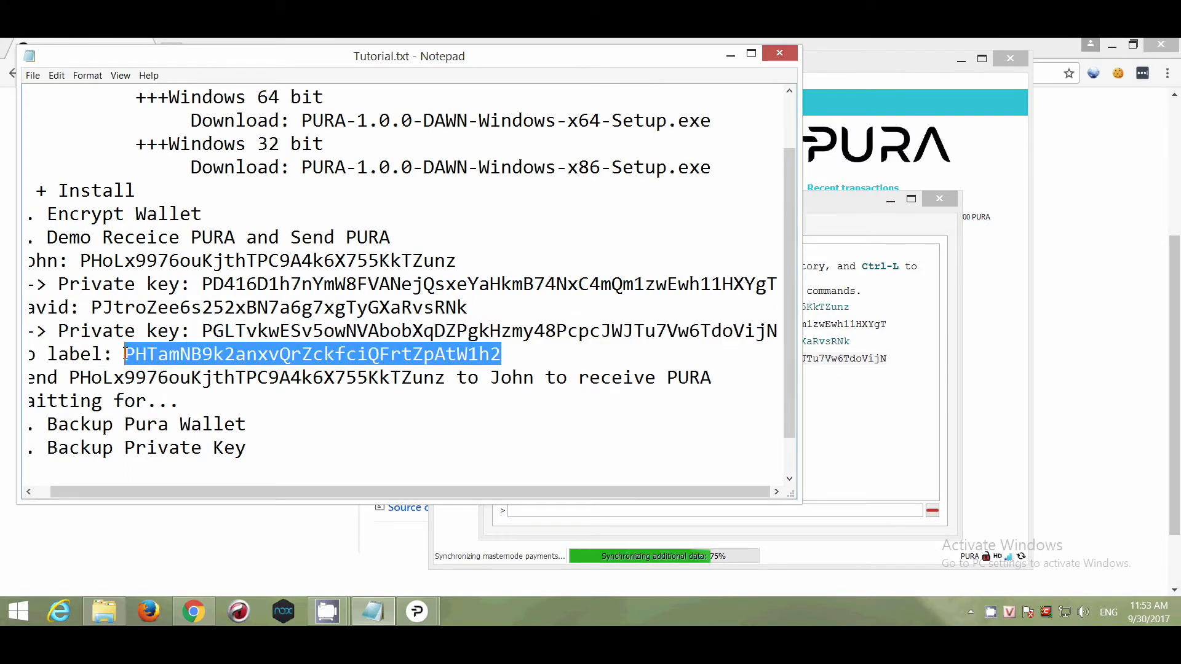
{"action": "left_click_drag", "start_coordinate": [179, 491], "coordinate": [165, 490]}
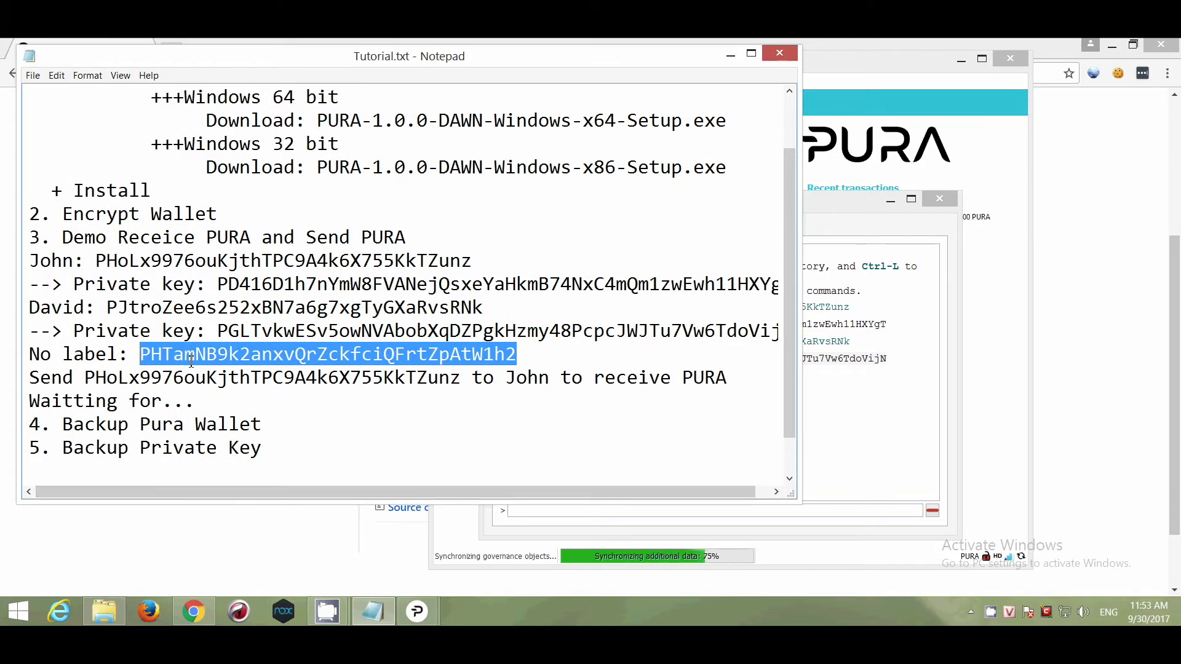
- Rerun dumpprivkey in the console for the unlabelled address
{"action": "left_click", "coordinate": [559, 510]}
{"action": "key", "text": "Up"}
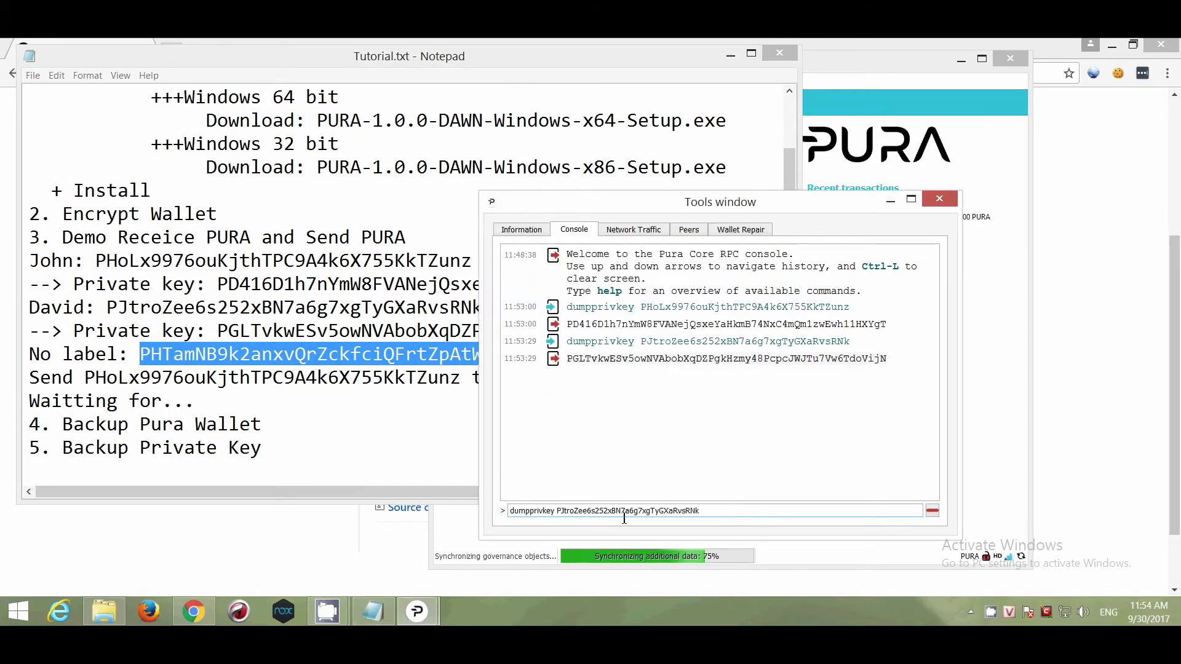
{"action": "left_click_drag", "start_coordinate": [619, 513], "coordinate": [778, 511]}
{"action": "key", "text": "ctrl+v"}
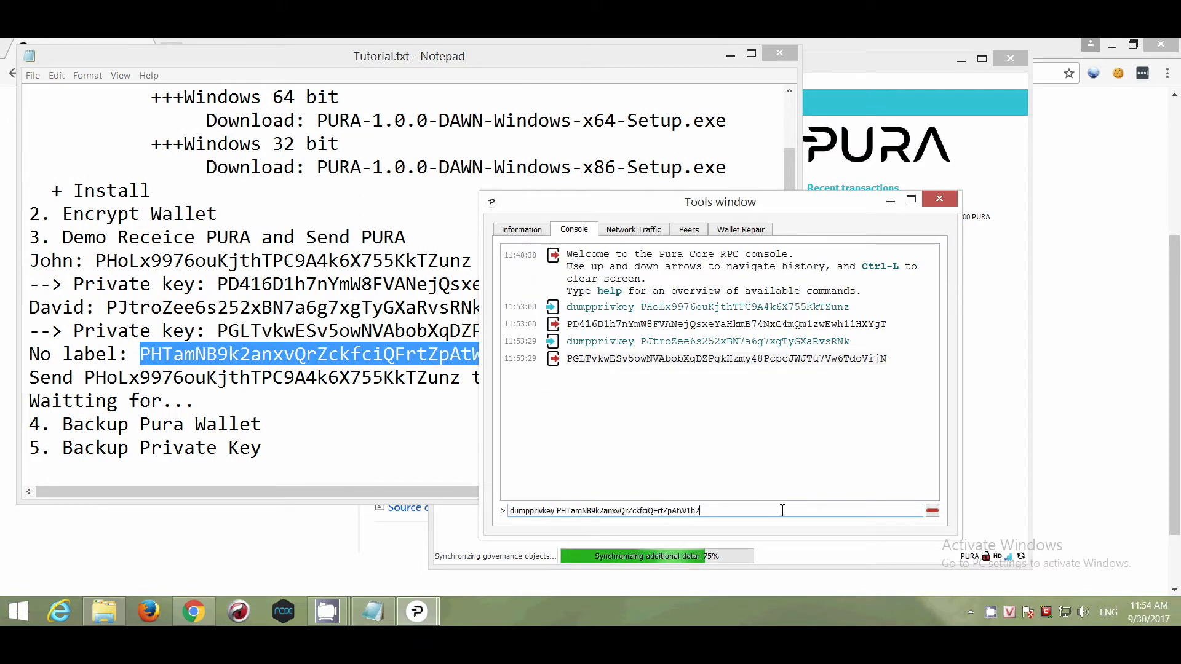
{"action": "key", "text": "Return"}
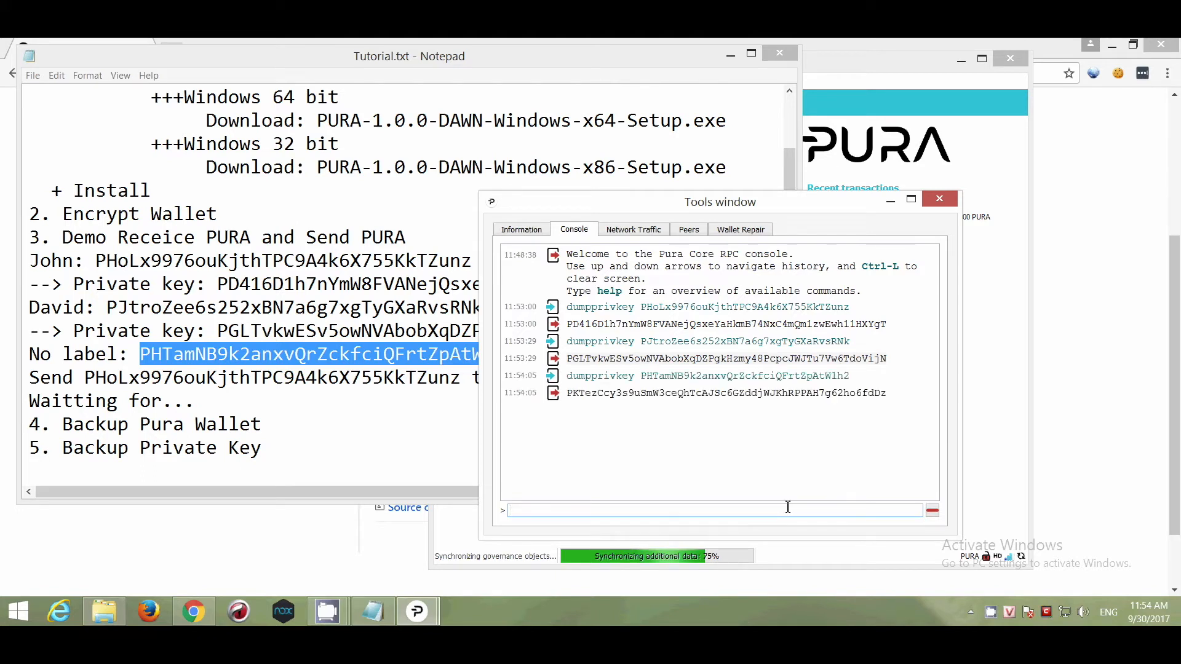
- Paste the unlabelled address's key on a new '--> Private key:' line beneath it
{"action": "left_click", "coordinate": [789, 498]}
{"action": "double_click", "coordinate": [753, 393]}
{"action": "key", "text": "ctrl+c"}
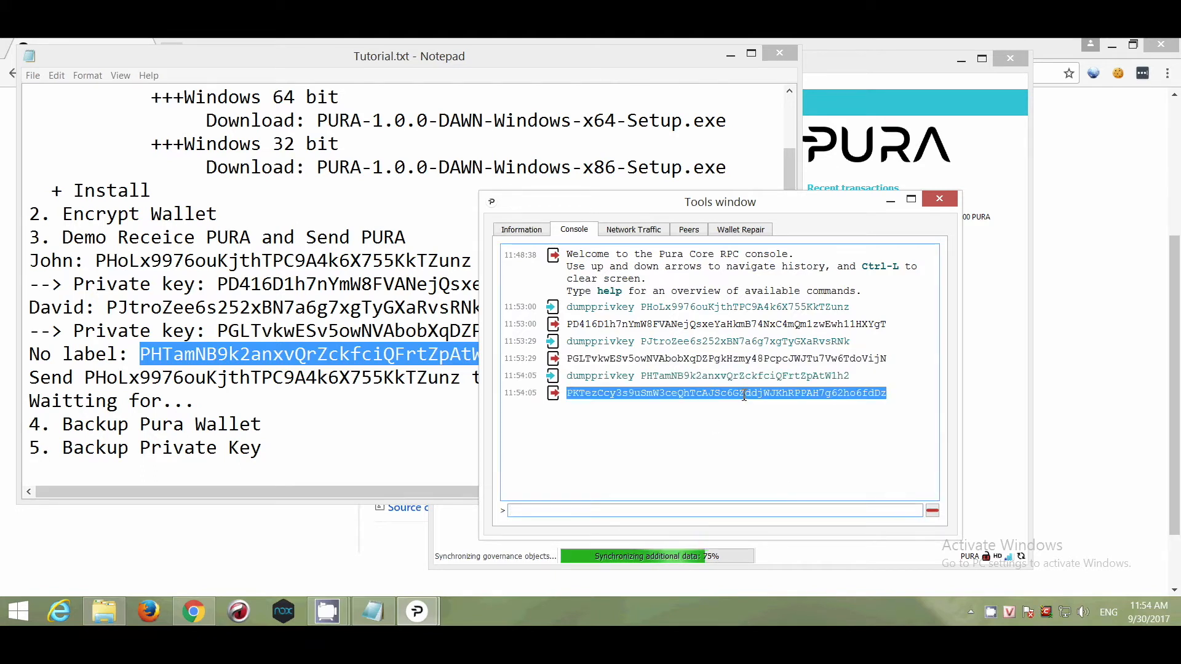
{"action": "right_click", "coordinate": [743, 396]}
{"action": "left_click", "coordinate": [770, 403]}
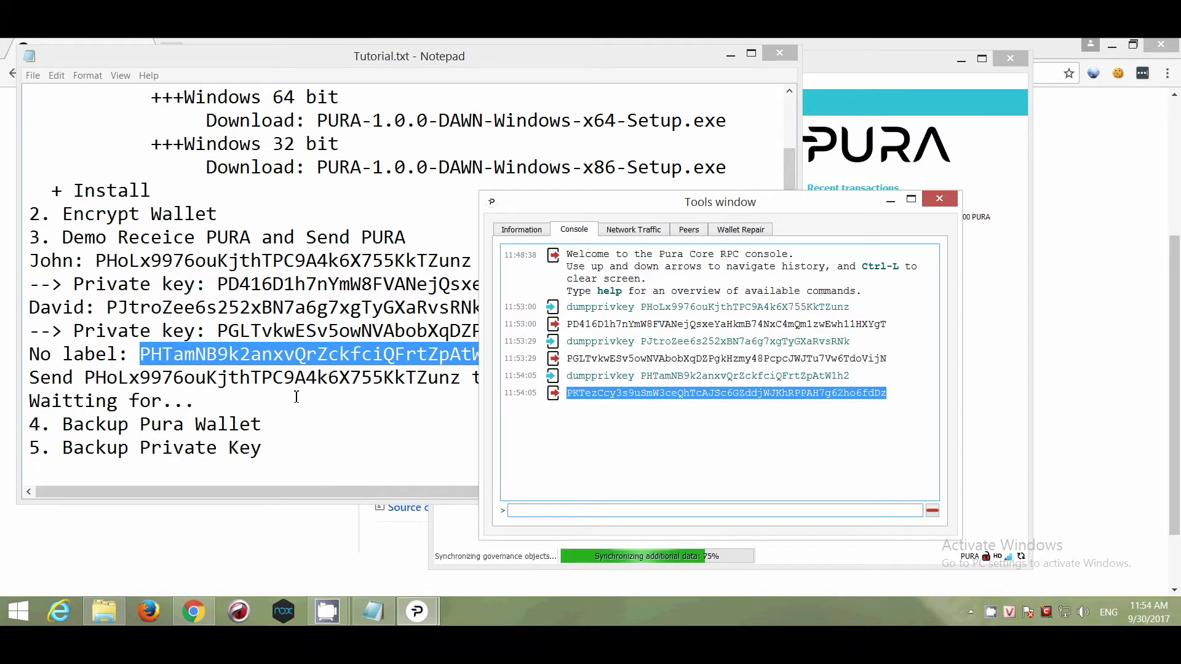
{"action": "left_click", "coordinate": [294, 377]}
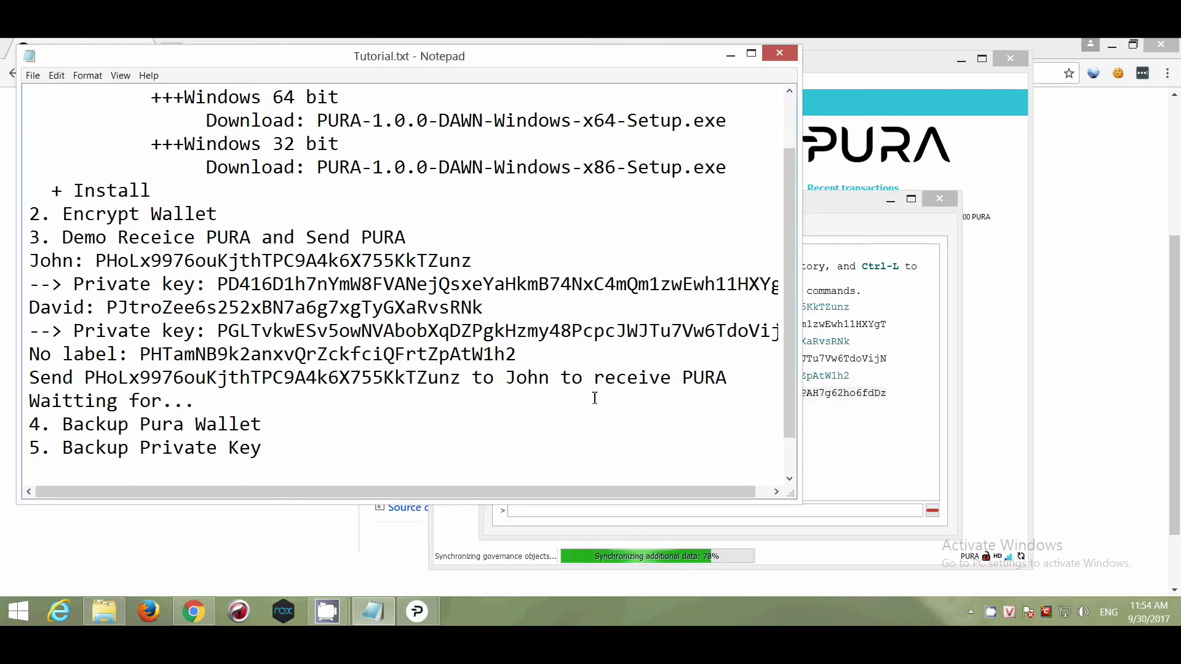
{"action": "left_click", "coordinate": [547, 356]}
{"action": "key", "text": "Return"}
{"action": "type", "text": "--> Pri"}
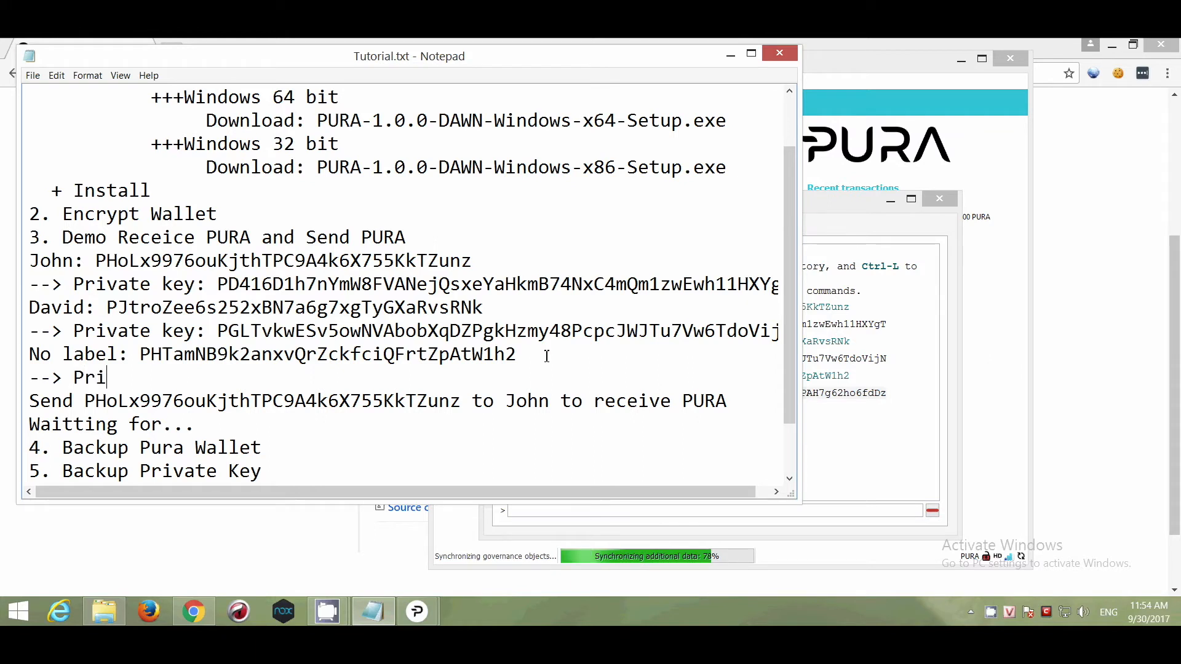
{"action": "type", "text": "vate key:"}
{"action": "key", "text": "ctrl+v"}
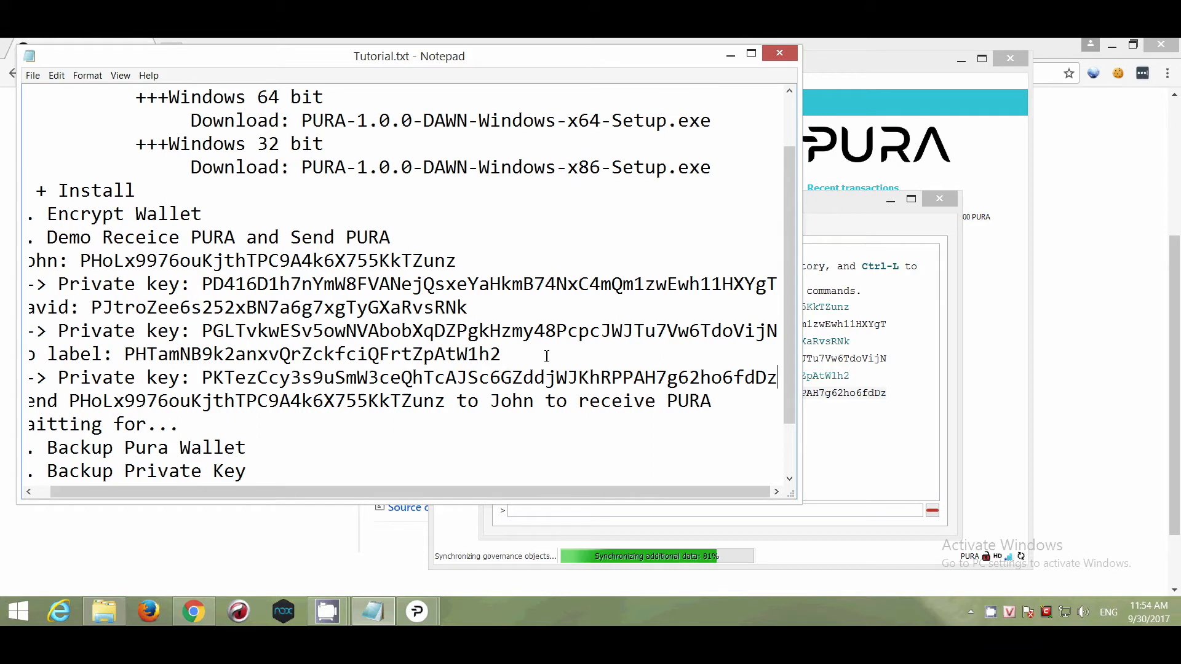
- Highlight the Backup Pura Wallet and Backup Private Key step lines in the notes
{"action": "left_click_drag", "start_coordinate": [802, 506], "coordinate": [918, 557]}
{"action": "scroll", "coordinate": [258, 447], "scroll_direction": "down", "scroll_amount": 1}
{"action": "left_click_drag", "start_coordinate": [262, 424], "coordinate": [29, 424]}
{"action": "left_click_drag", "start_coordinate": [283, 448], "coordinate": [61, 448]}
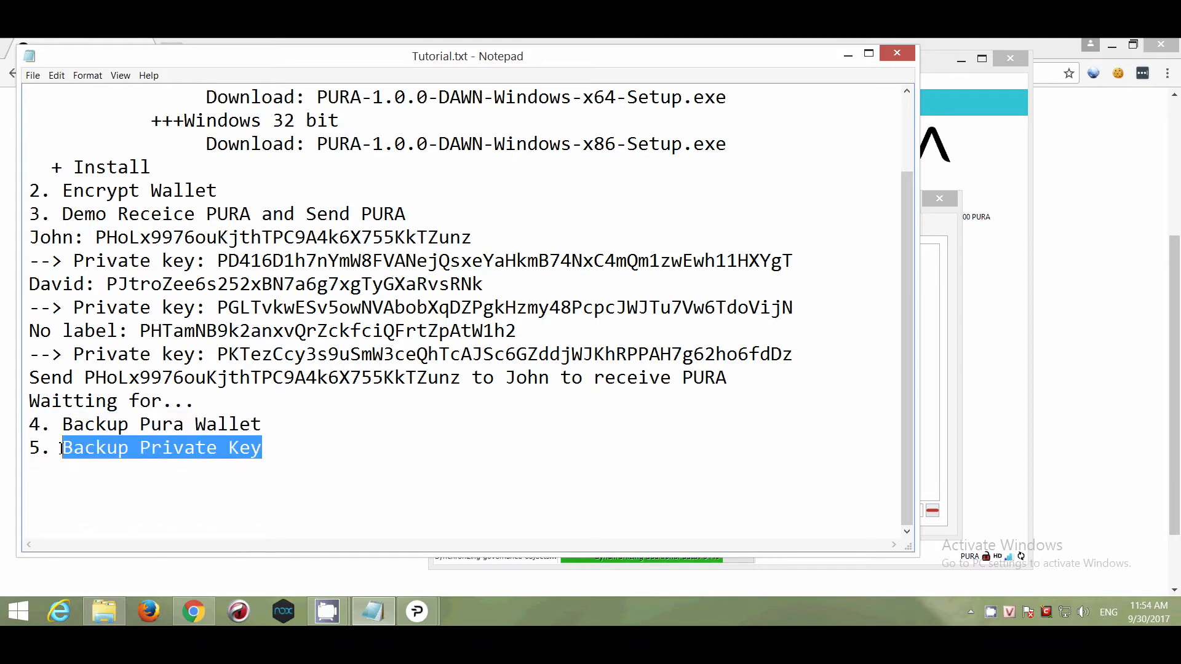
- Highlight the third, second and first recorded private key lines in turn
{"action": "left_click_drag", "start_coordinate": [793, 354], "coordinate": [73, 354]}
{"action": "left_click_drag", "start_coordinate": [73, 308], "coordinate": [824, 302]}
{"action": "left_click_drag", "start_coordinate": [806, 261], "coordinate": [74, 271]}
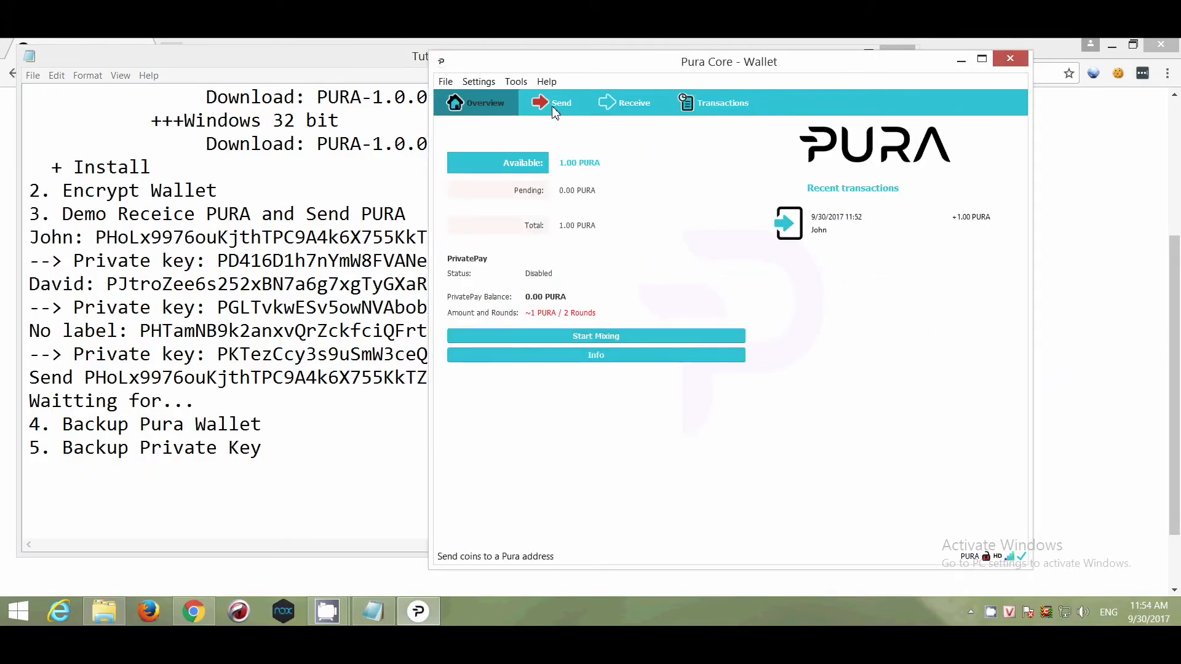
- Try sending 1 PURA to the pasted recipient address, then dismiss the exceeds-balance warning
{"action": "left_click", "coordinate": [553, 113]}
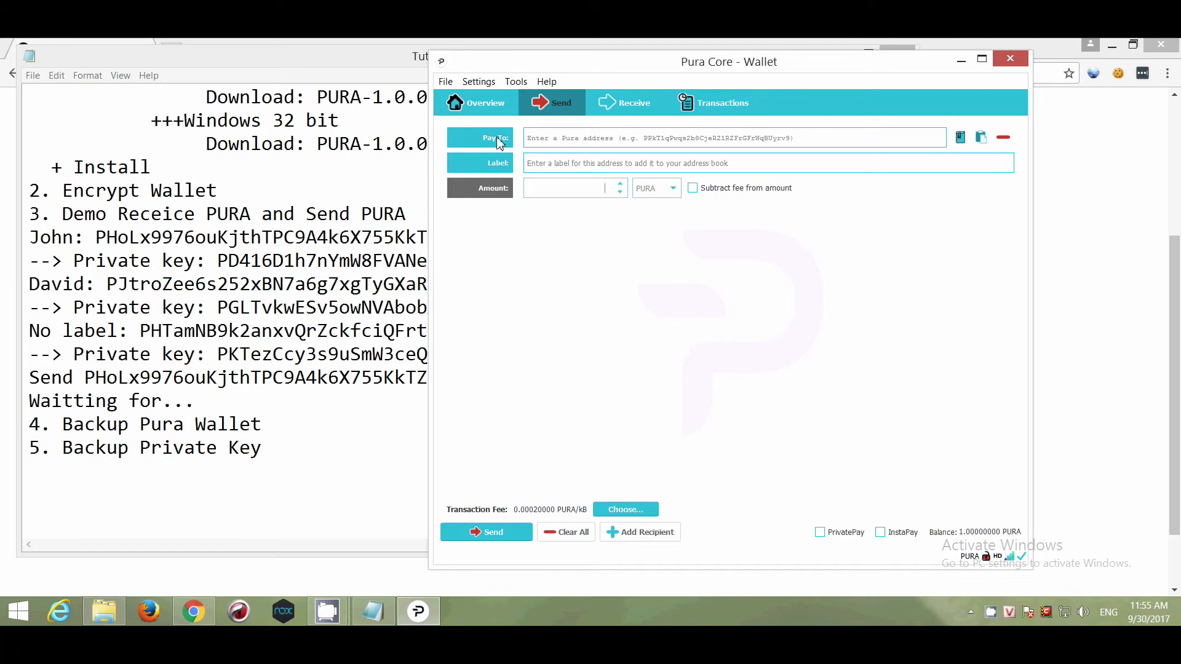
{"action": "type", "text": "PRA9DDFgXznfqosGAkb64VGgB7cKbwbi3Y"}
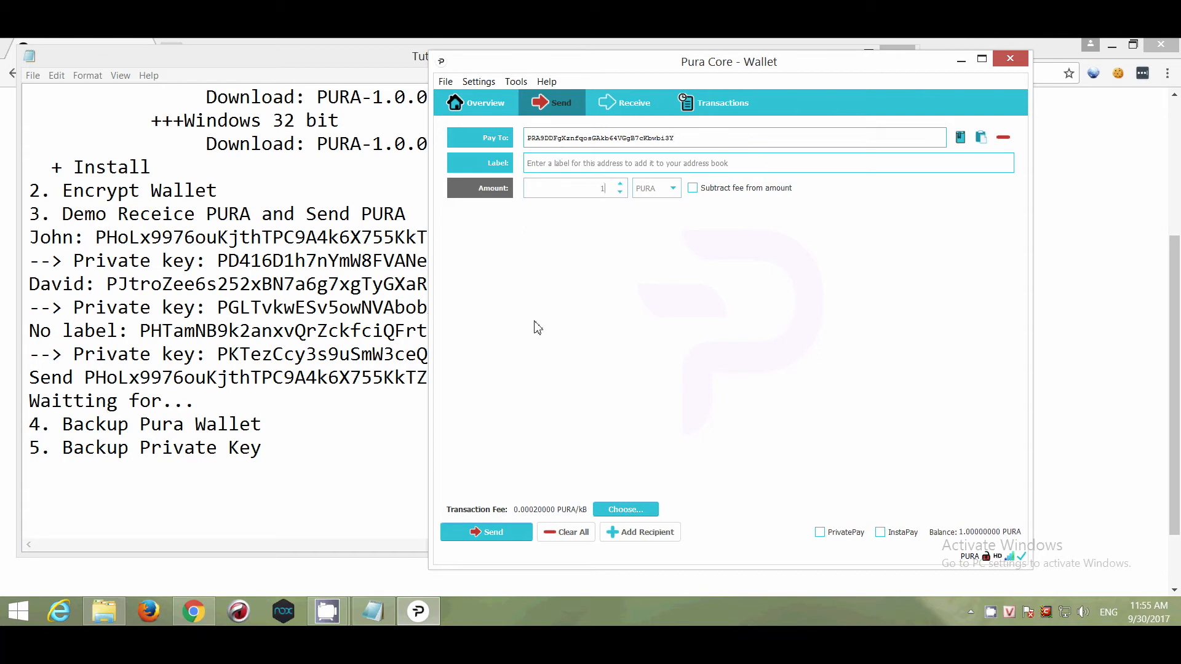
{"action": "left_click", "coordinate": [503, 533]}
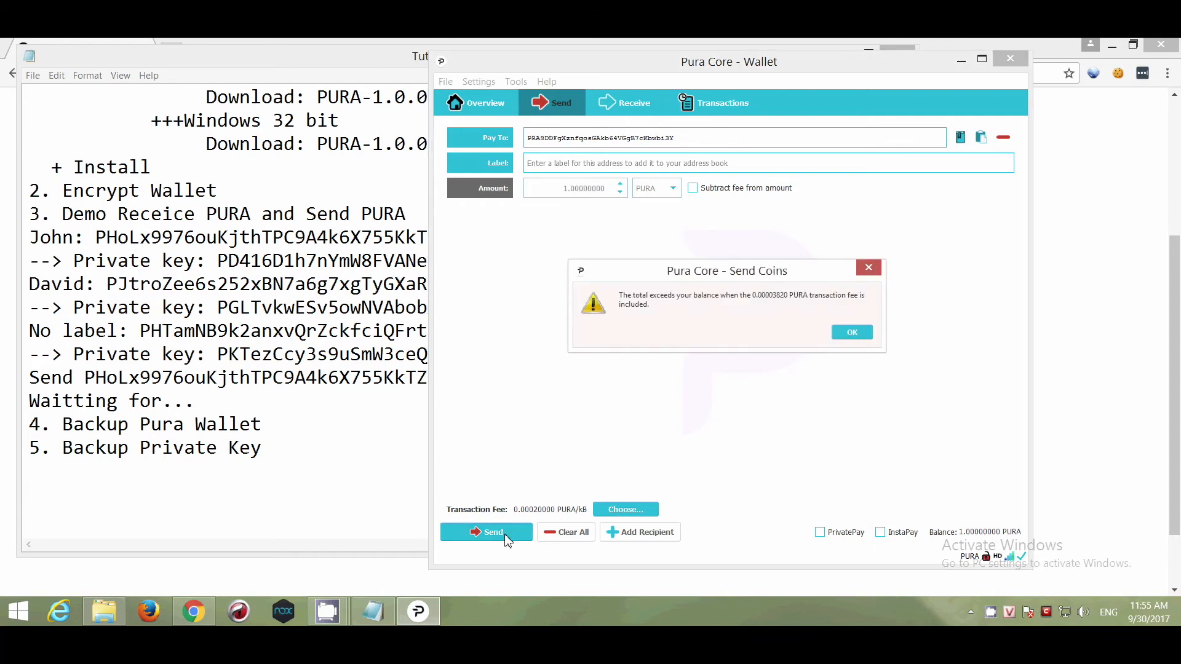
{"action": "left_click", "coordinate": [852, 334]}
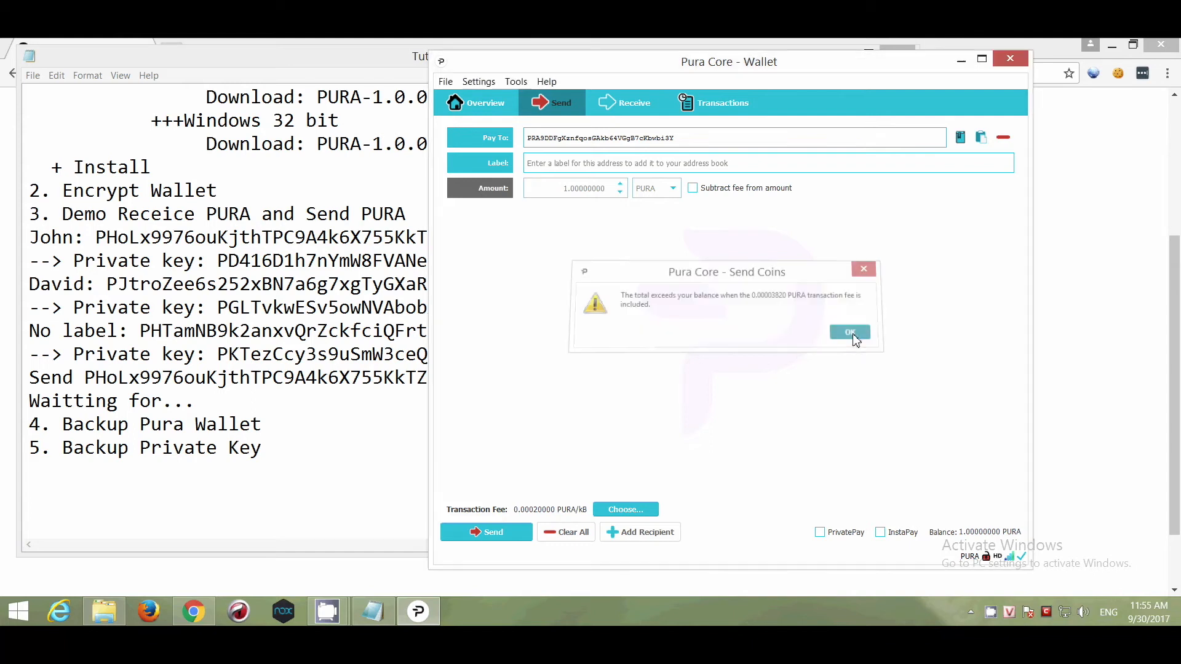
{"action": "left_click", "coordinate": [493, 110]}
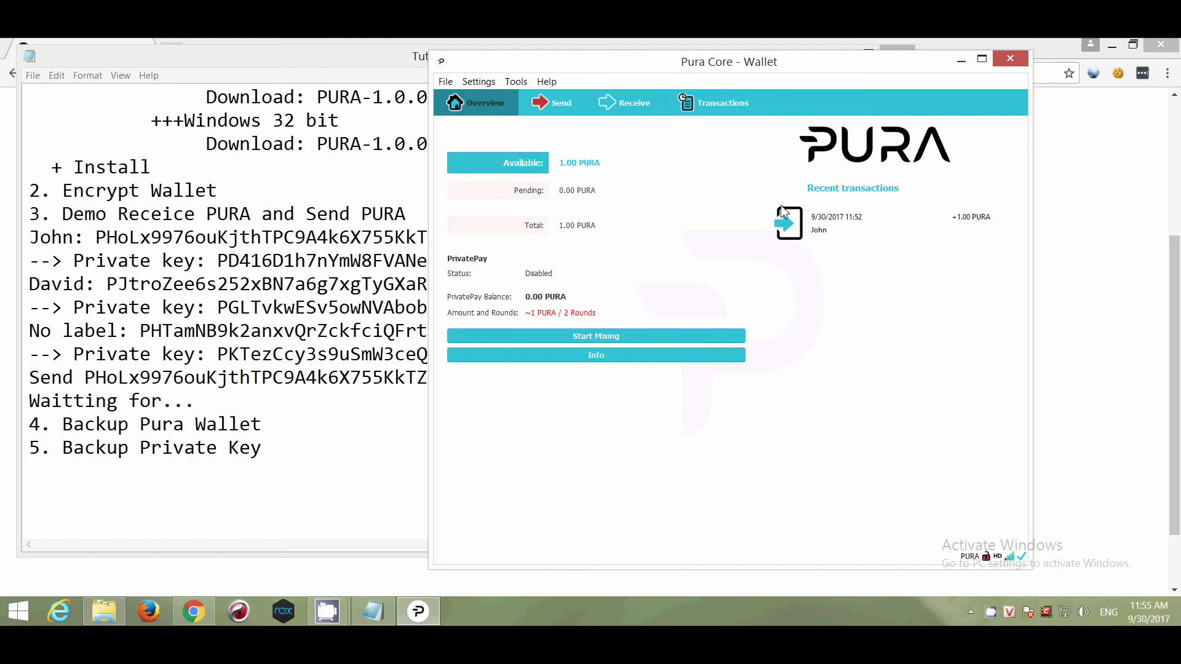
- Lower the amount to 0.5 PURA and confirm the send with its 0.00004500 fee
{"action": "left_click", "coordinate": [552, 111]}
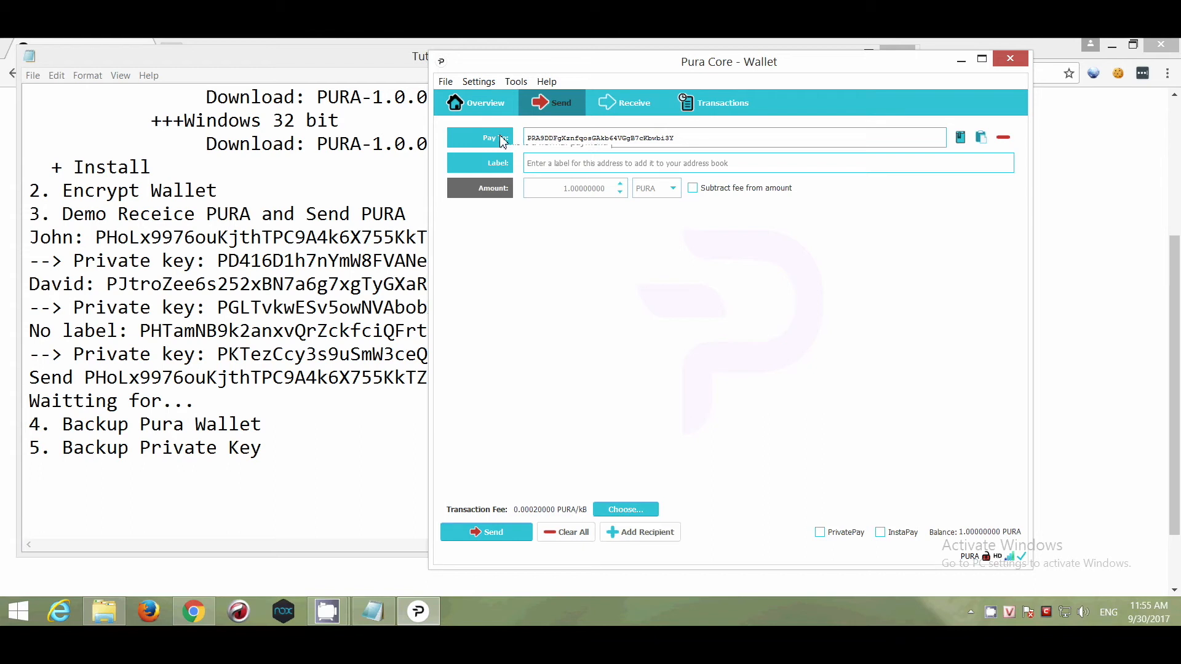
{"action": "left_click", "coordinate": [570, 167]}
{"action": "left_click_drag", "start_coordinate": [553, 195], "coordinate": [626, 188]}
{"action": "type", "text": "0"}
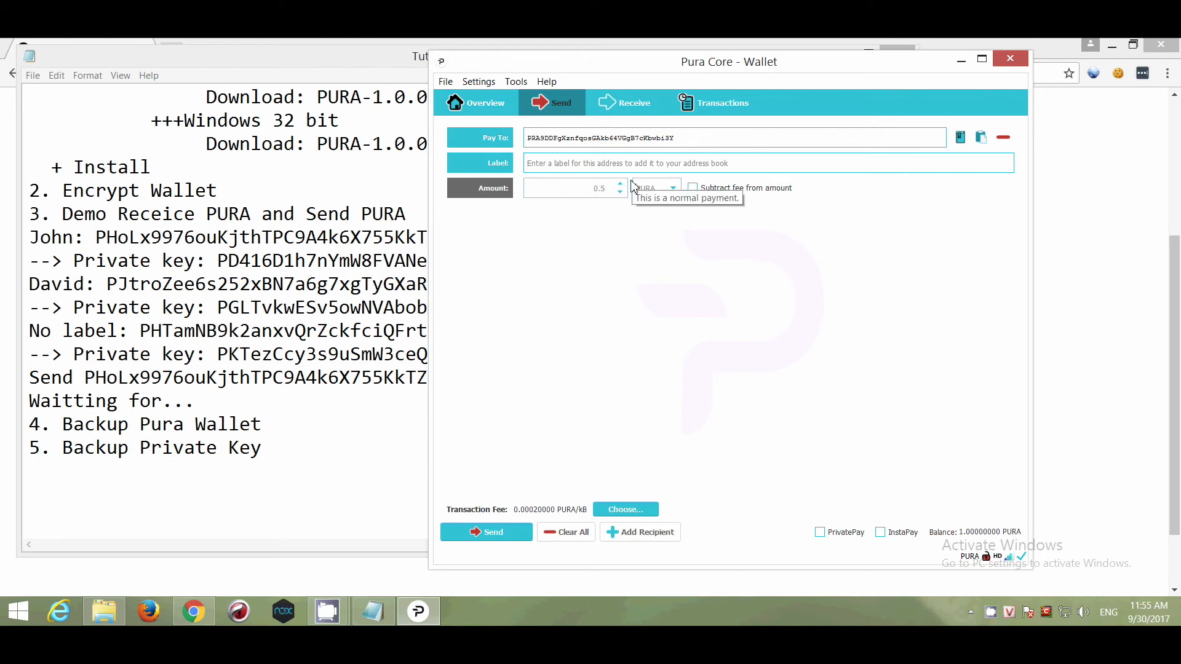
{"action": "left_click", "coordinate": [504, 537]}
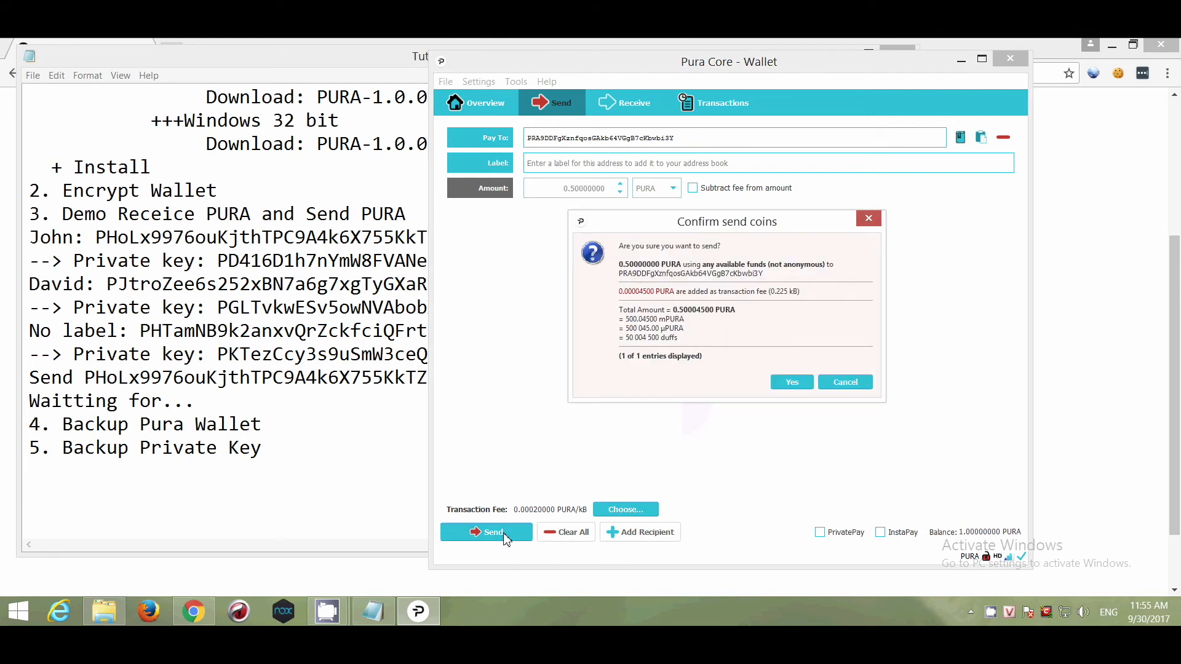
{"action": "left_click", "coordinate": [792, 382]}
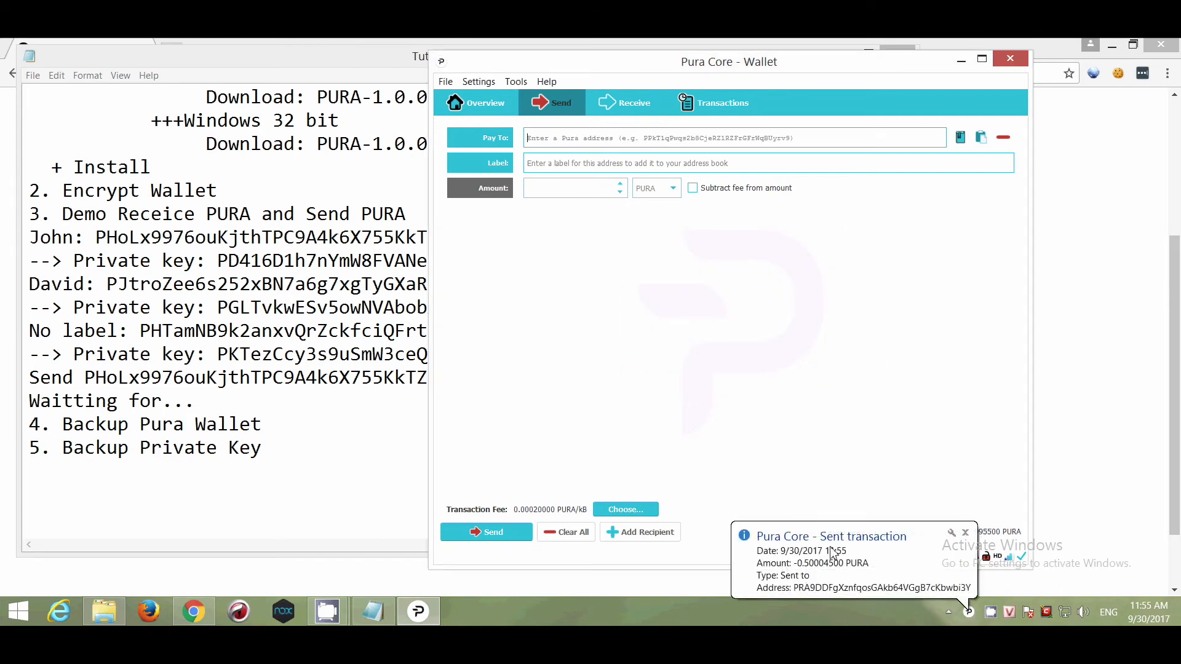
- Check the −0.50004500 PURA send in Transactions, ending on Overview with 0.49 PURA available
{"action": "left_click", "coordinate": [500, 113]}
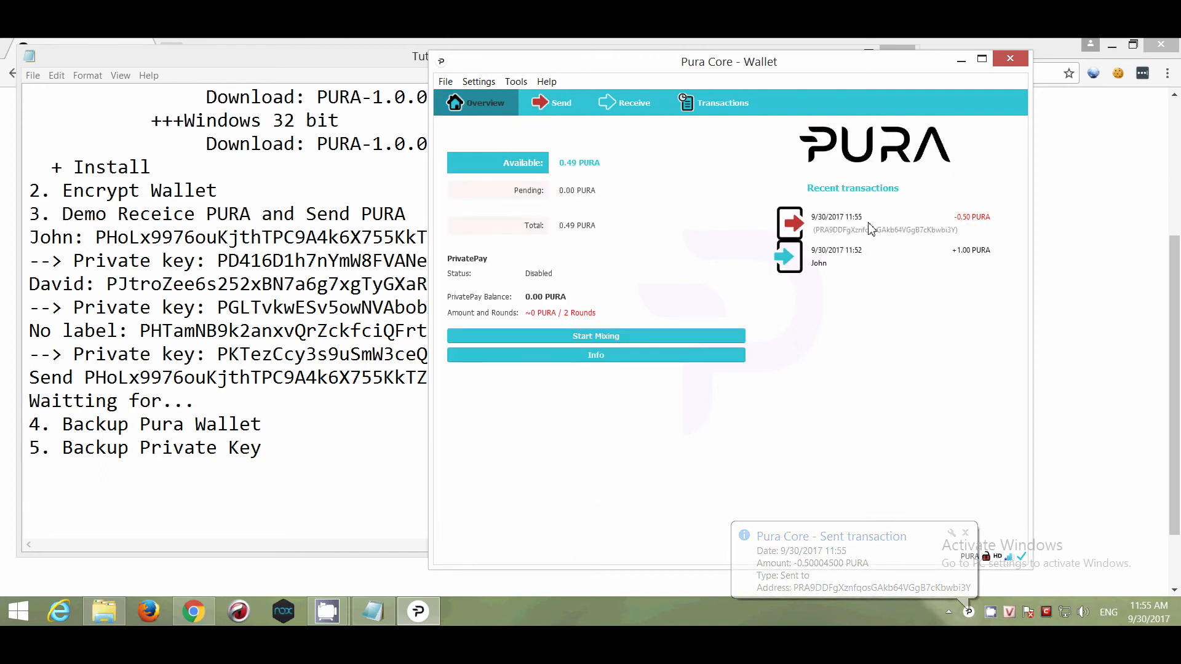
{"action": "left_click", "coordinate": [704, 106]}
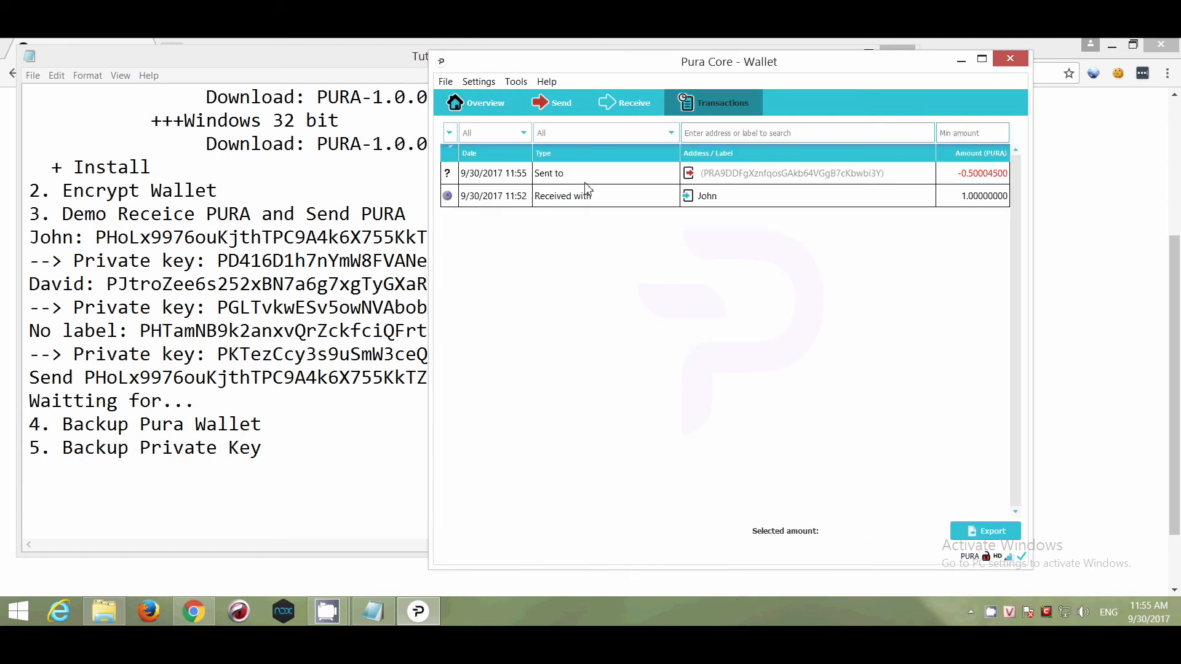
{"action": "mouse_move", "coordinate": [673, 199]}
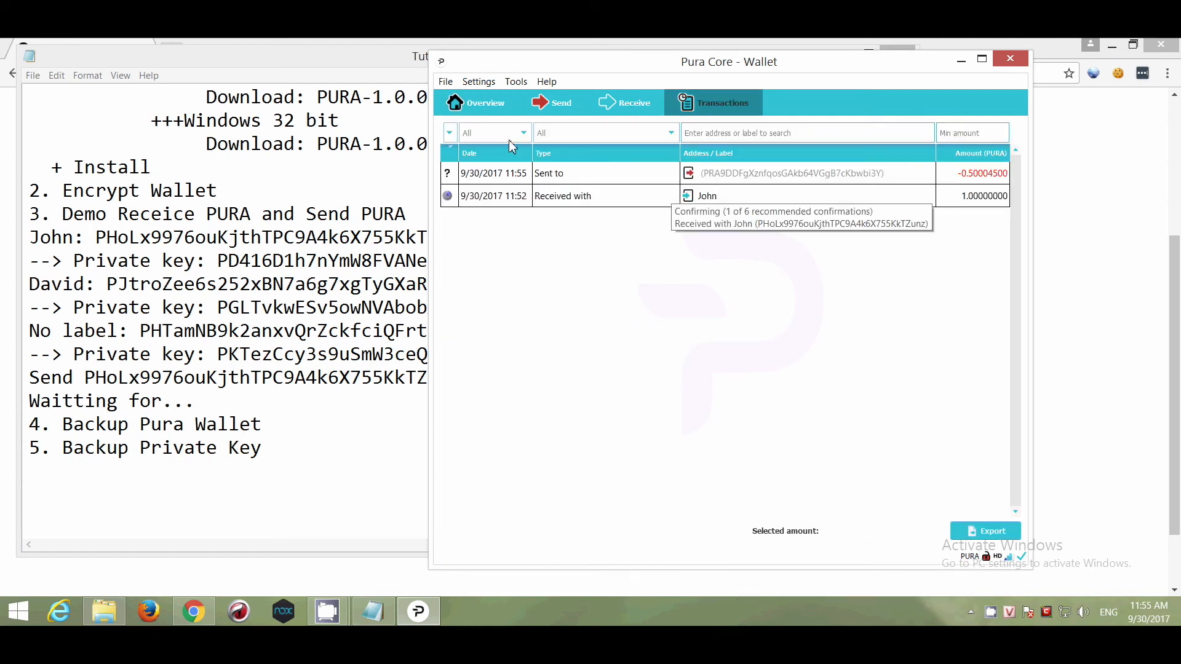
{"action": "left_click", "coordinate": [485, 105]}
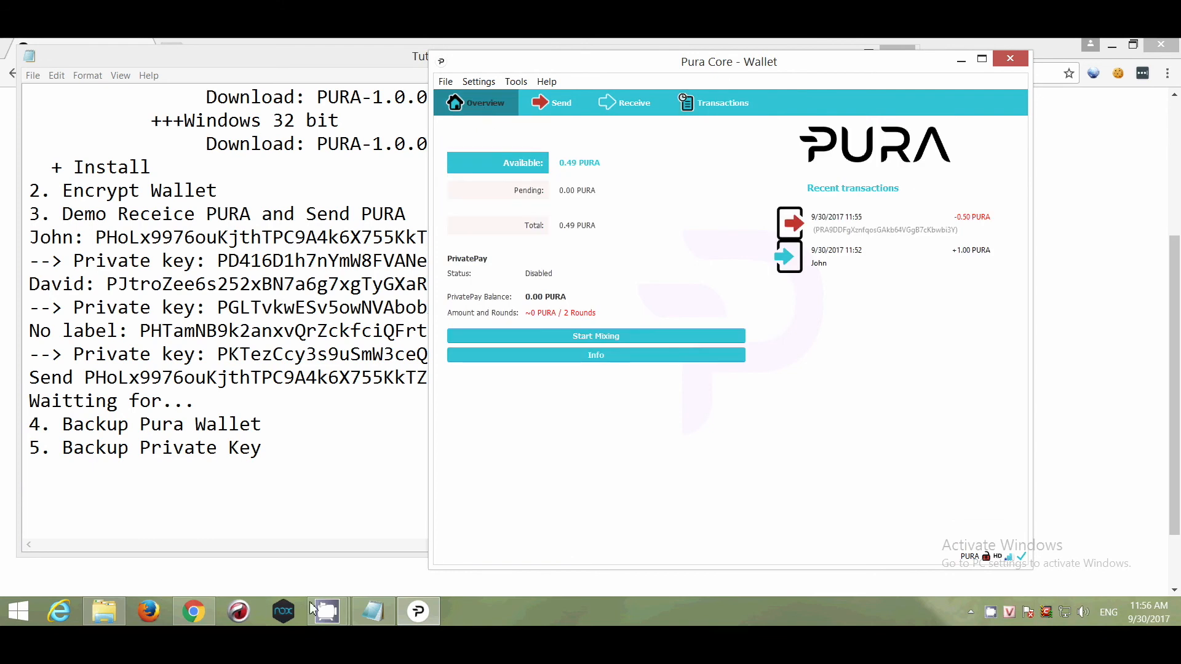